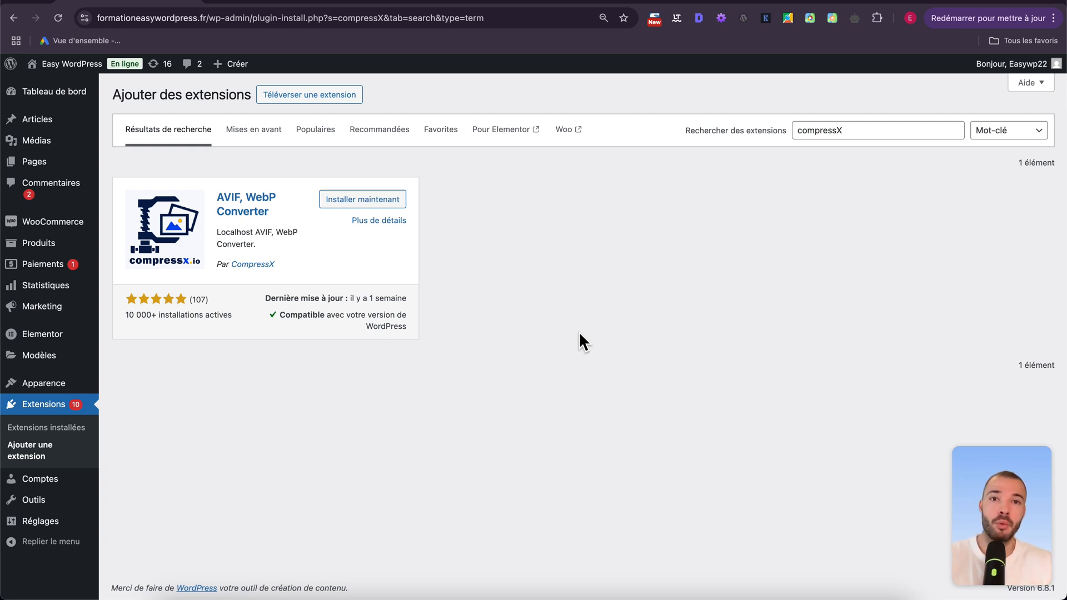
Step: Install and activate the AVIF, WebP Converter plugin by CompressX, and open its settings
click(397, 198)
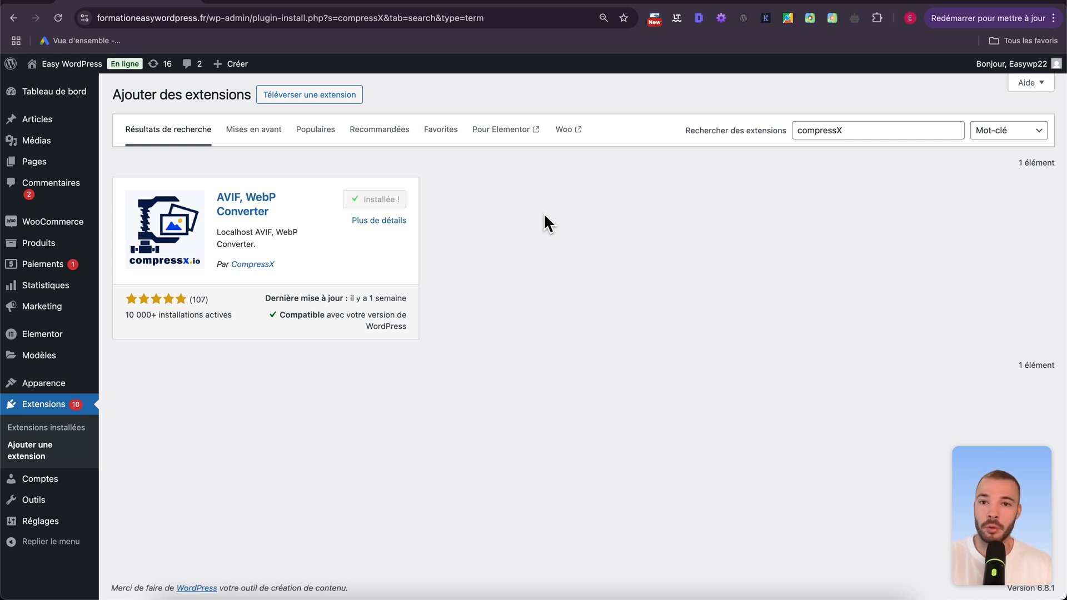
click(395, 204)
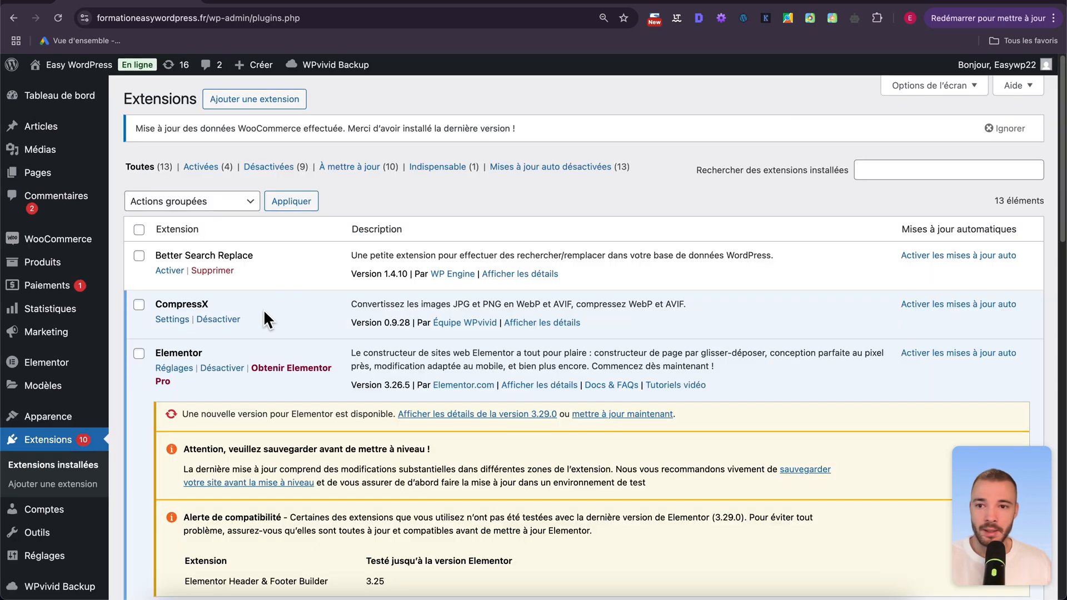
click(178, 319)
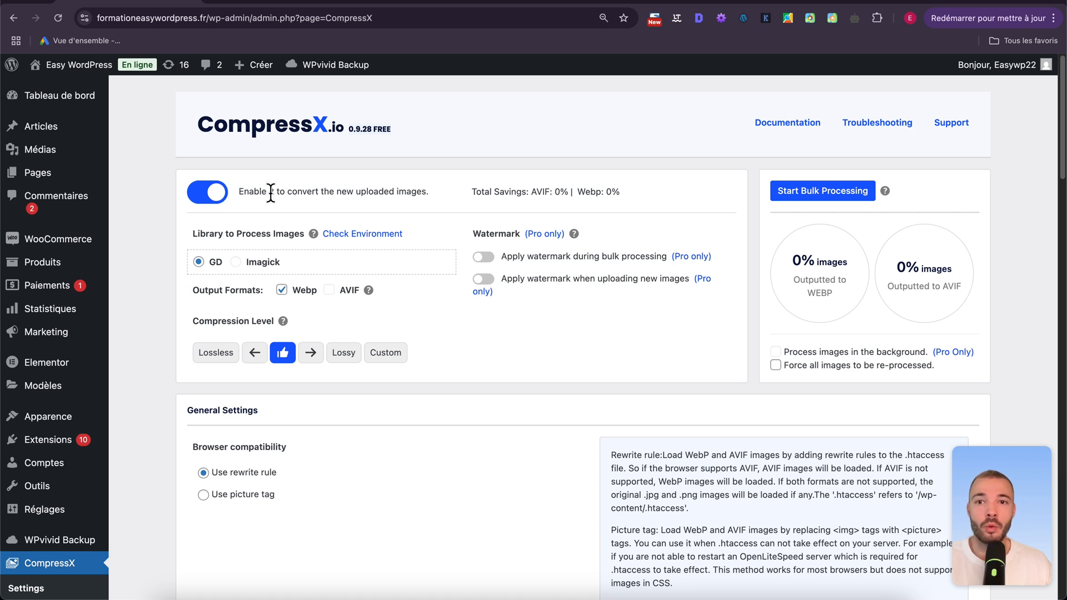
Step: Check the CompressX environment information for the GD extension, GD AVIF support and the Imagick extension
drag(270, 193, 436, 193)
click(436, 192)
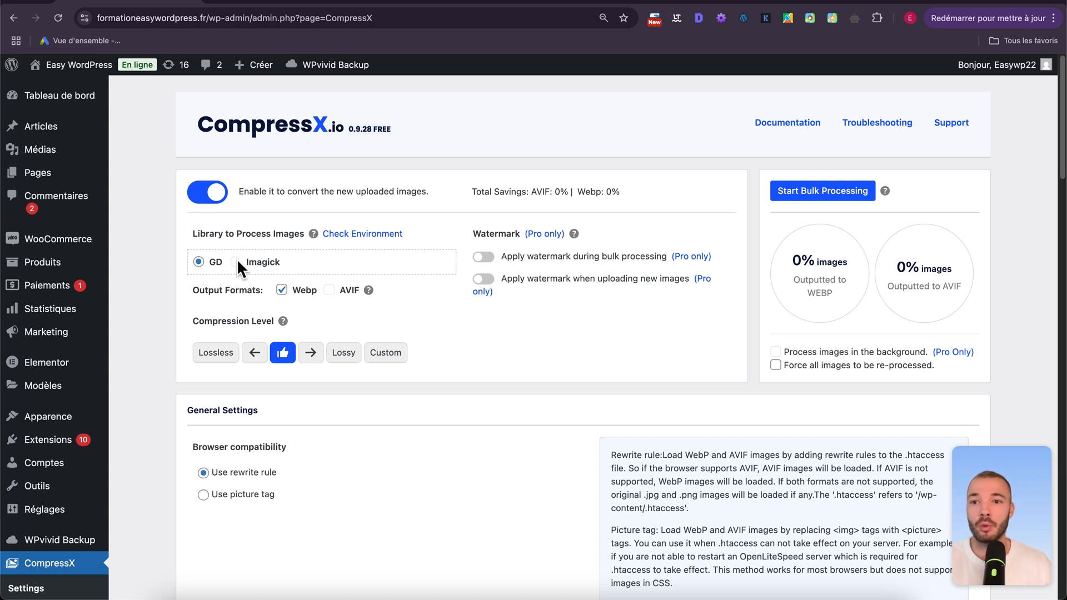
click(367, 232)
scroll(100, 556, down, 2)
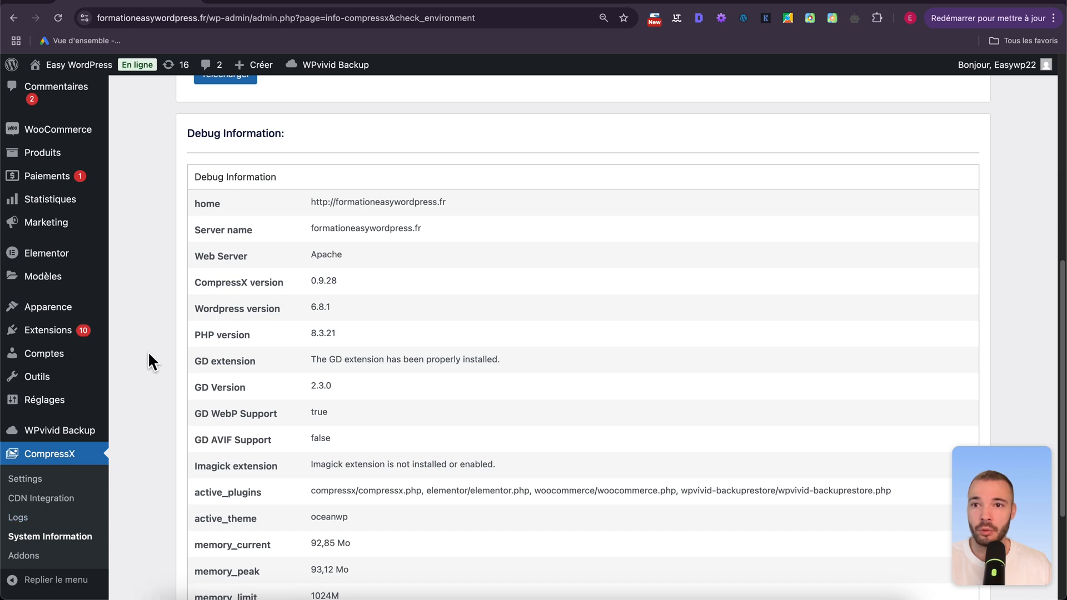
scroll(149, 353, down, 1)
scroll(148, 349, down, 2)
scroll(148, 349, down, 1)
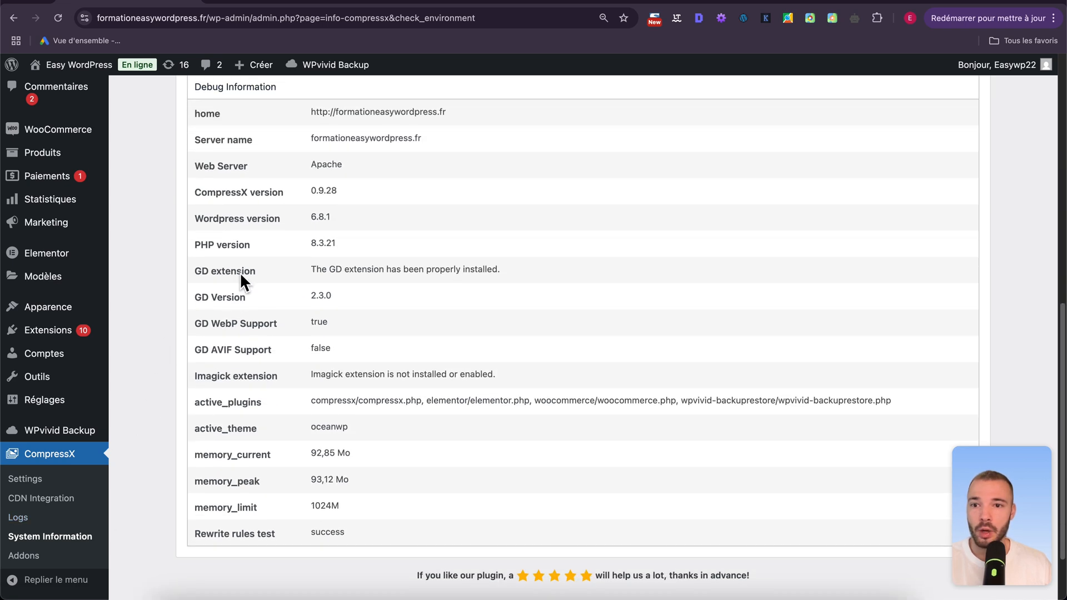
drag(309, 270, 510, 267)
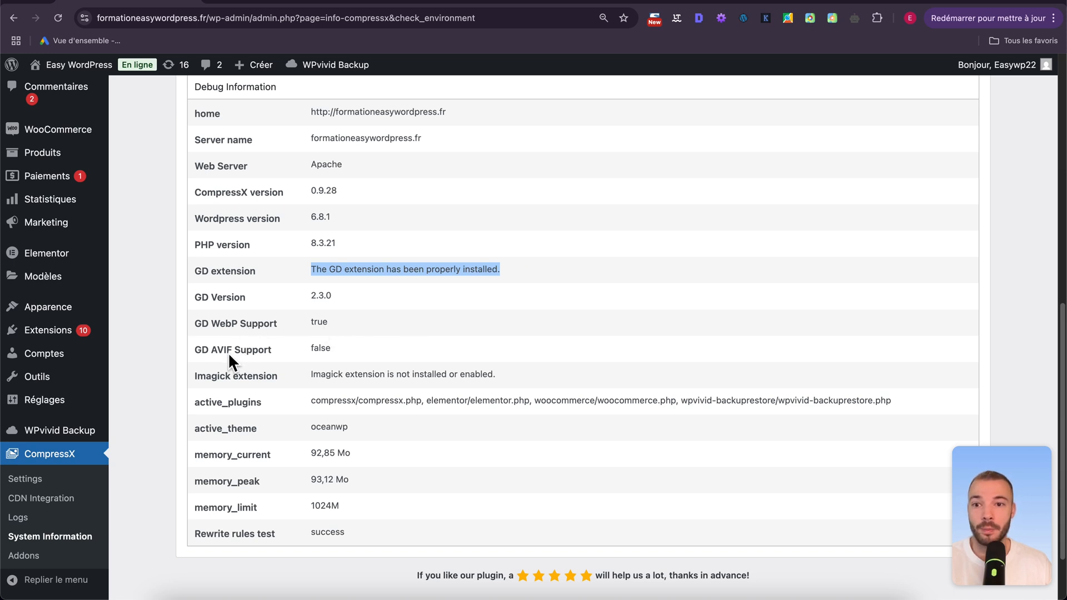
click(310, 351)
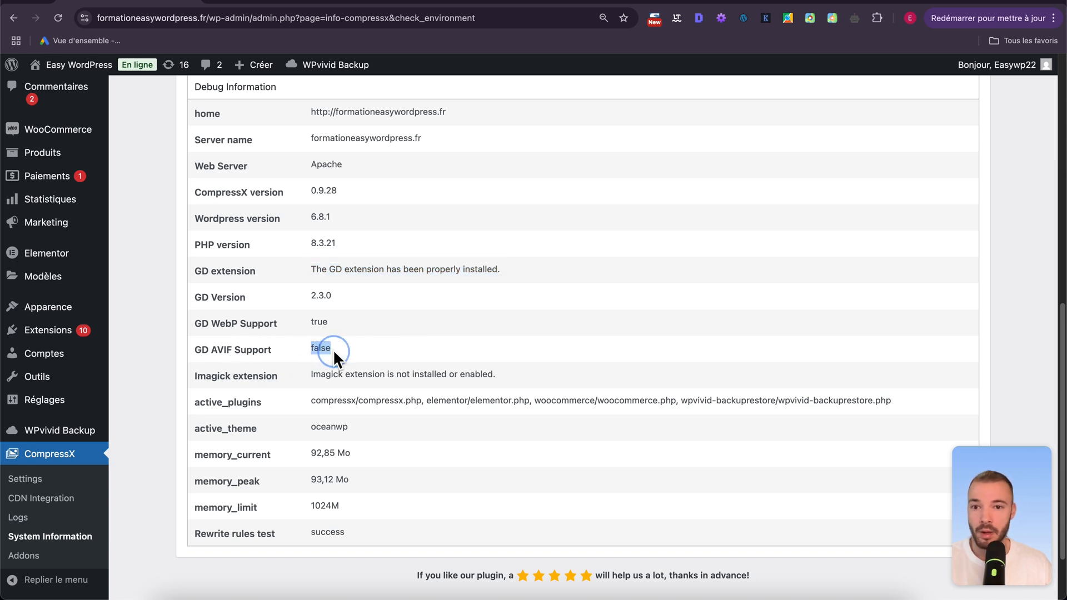
drag(306, 378, 503, 373)
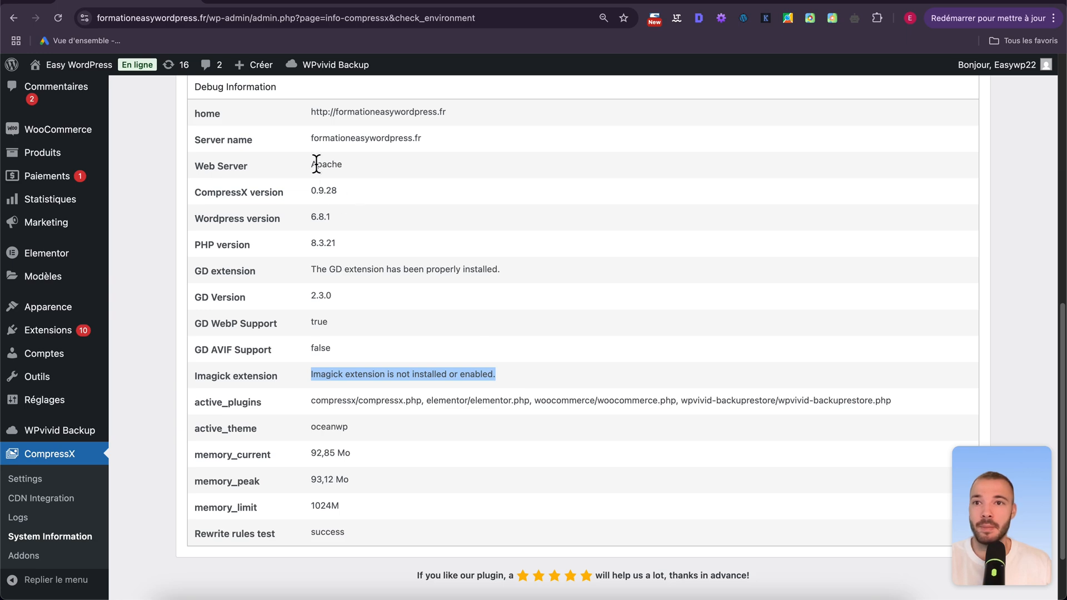
Step: Switch to the hostingersite.com site's CompressX settings and check its environment for Imagick WebP and AVIF support
click(275, 7)
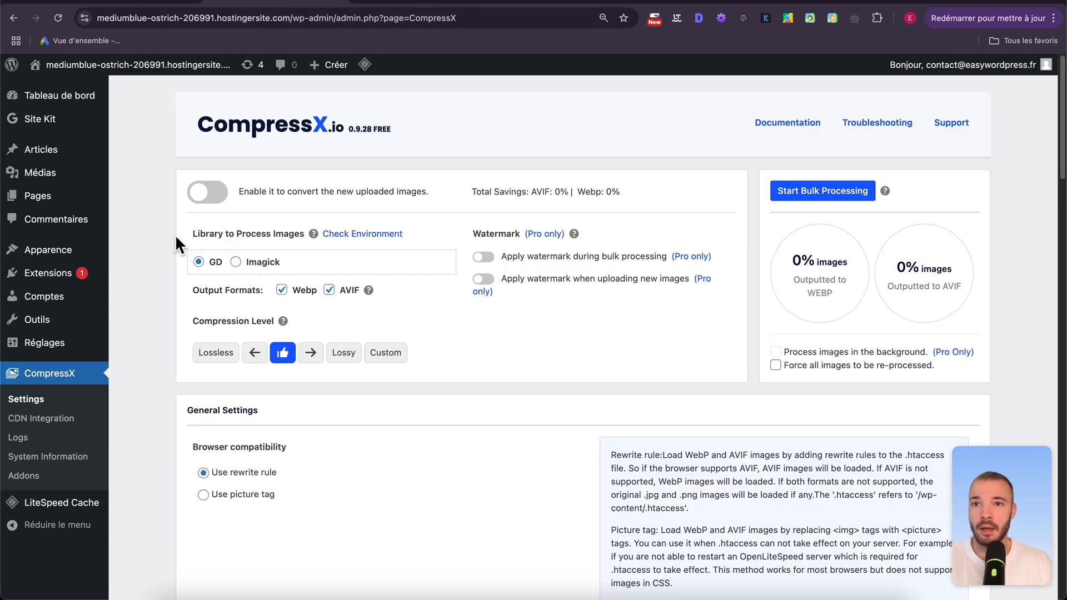
click(345, 232)
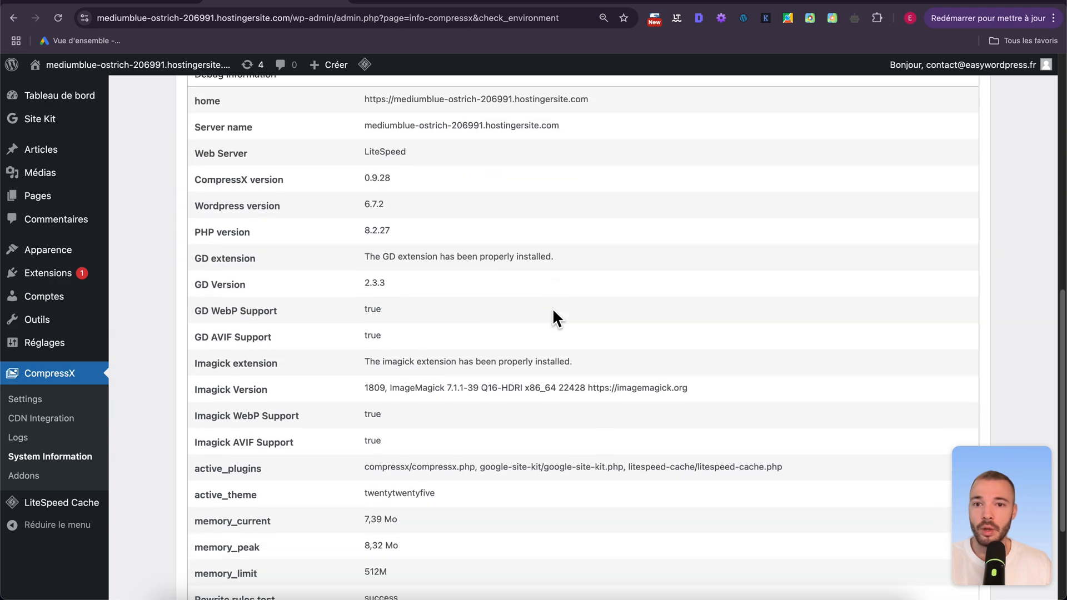
scroll(528, 328, down, 2)
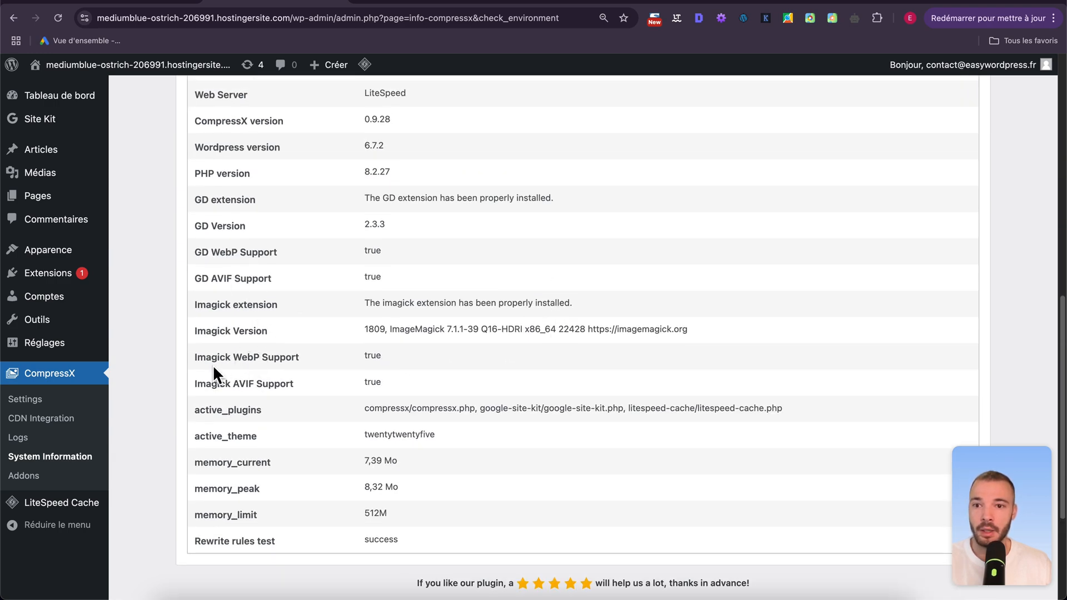
drag(198, 359, 295, 361)
drag(365, 359, 371, 362)
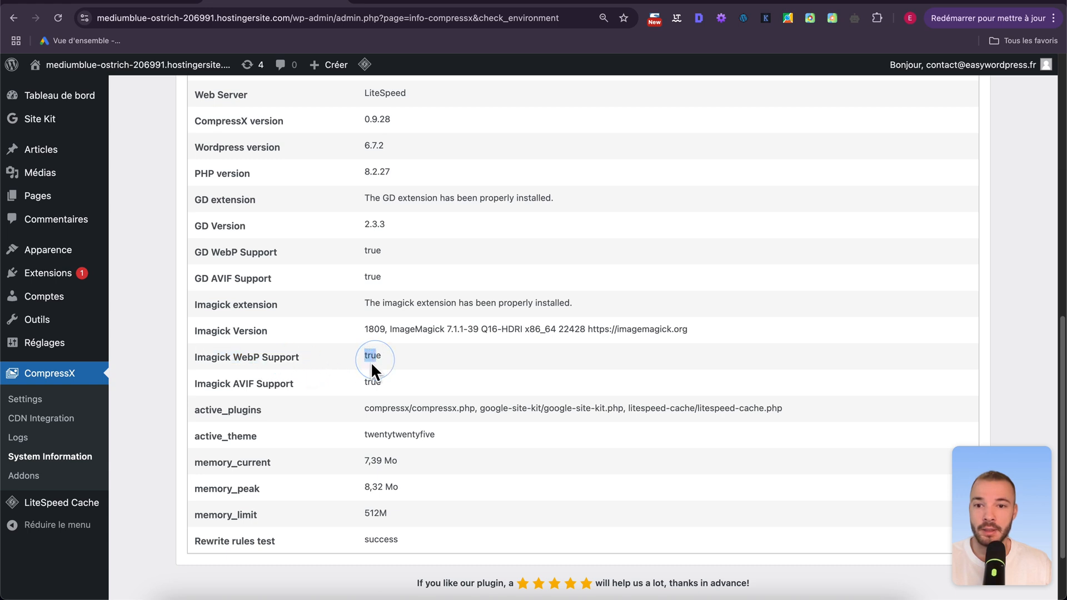
click(396, 380)
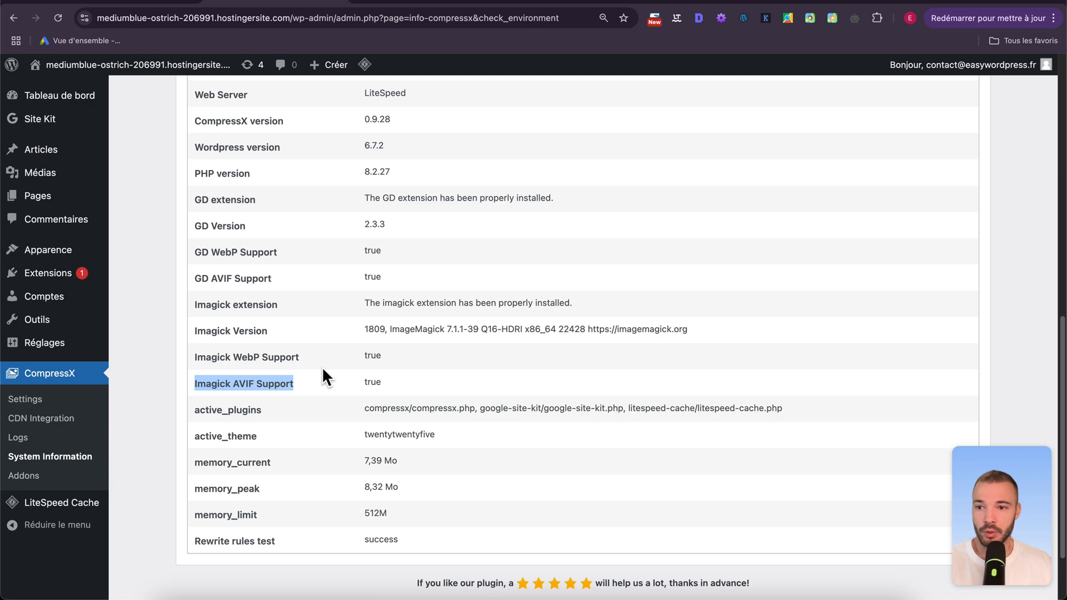
Step: Configure CompressX to process images with Imagick and output only AVIF, with conversion of newly uploaded images enabled
click(43, 400)
click(235, 262)
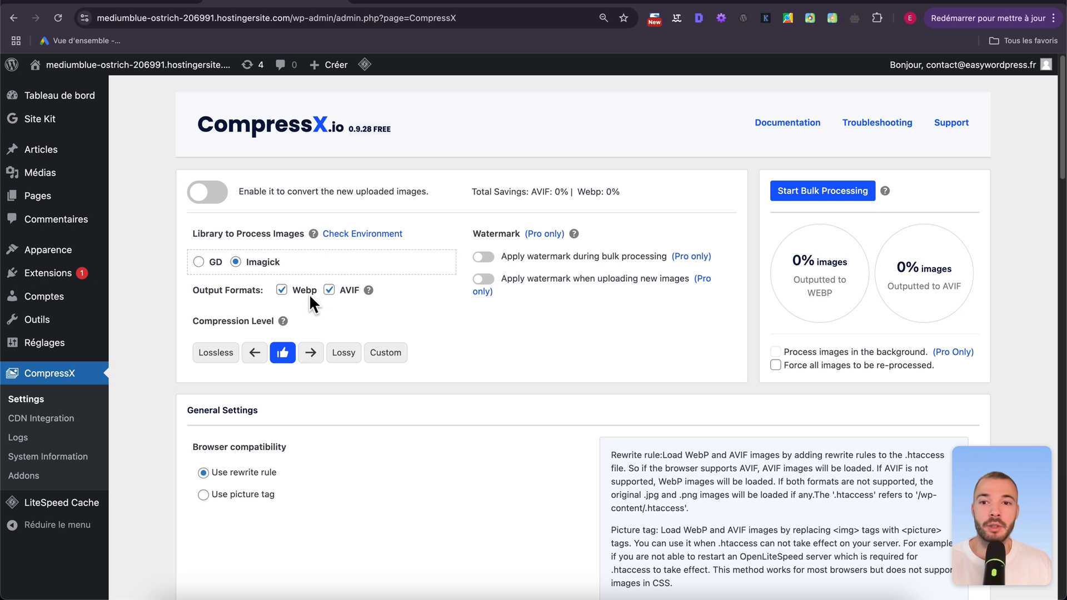
click(281, 290)
click(633, 109)
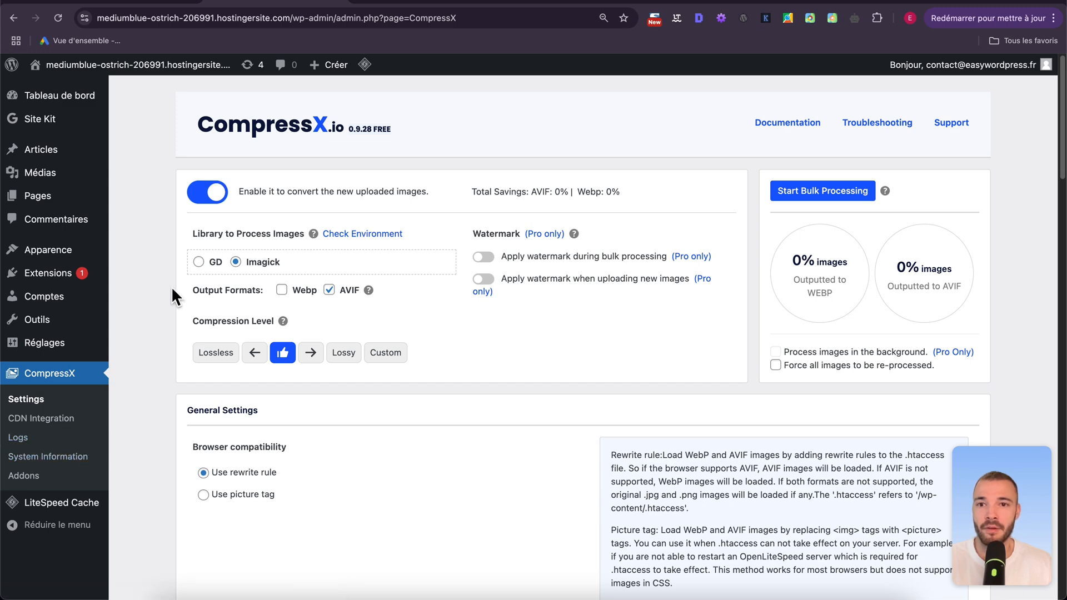
Step: Try the general settings that exclude PNG images from WebP and AVIF conversion, and clear both options again
scroll(560, 324, down, 4)
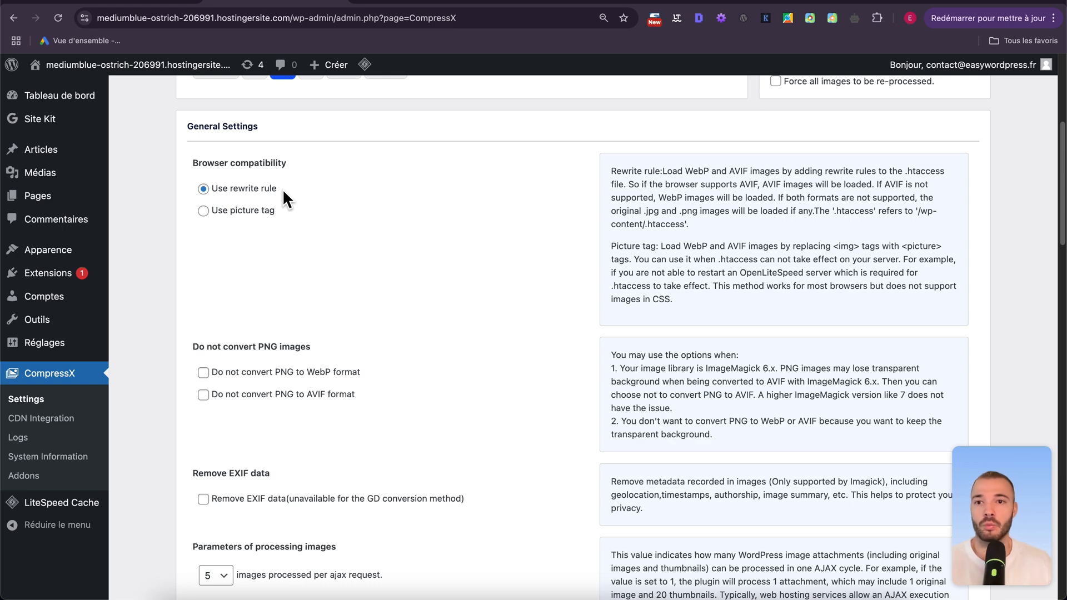
scroll(380, 222, down, 3)
click(204, 295)
click(203, 318)
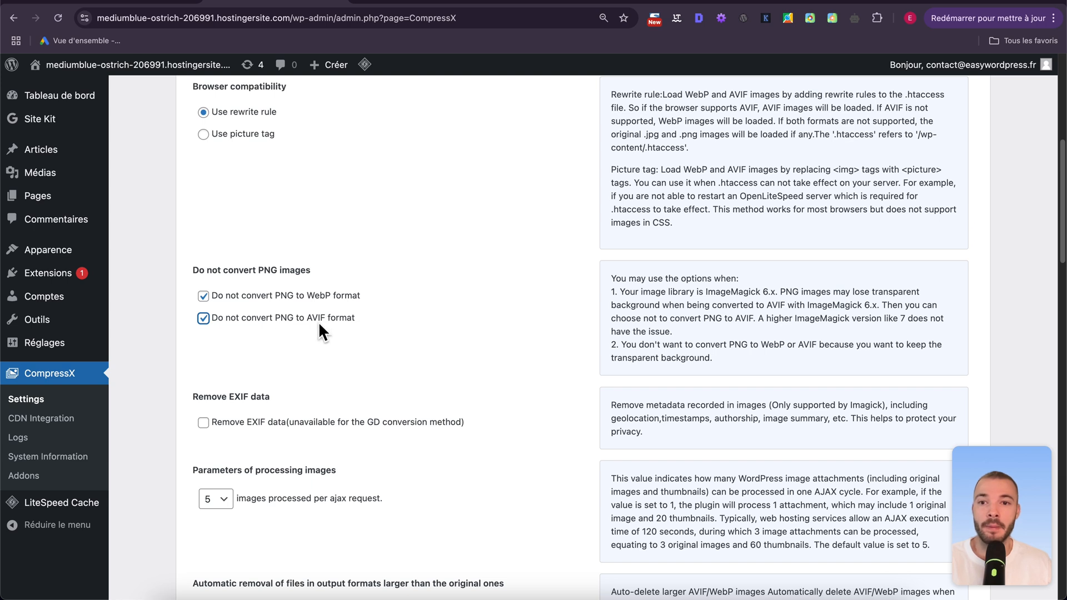
click(204, 295)
click(204, 318)
click(358, 353)
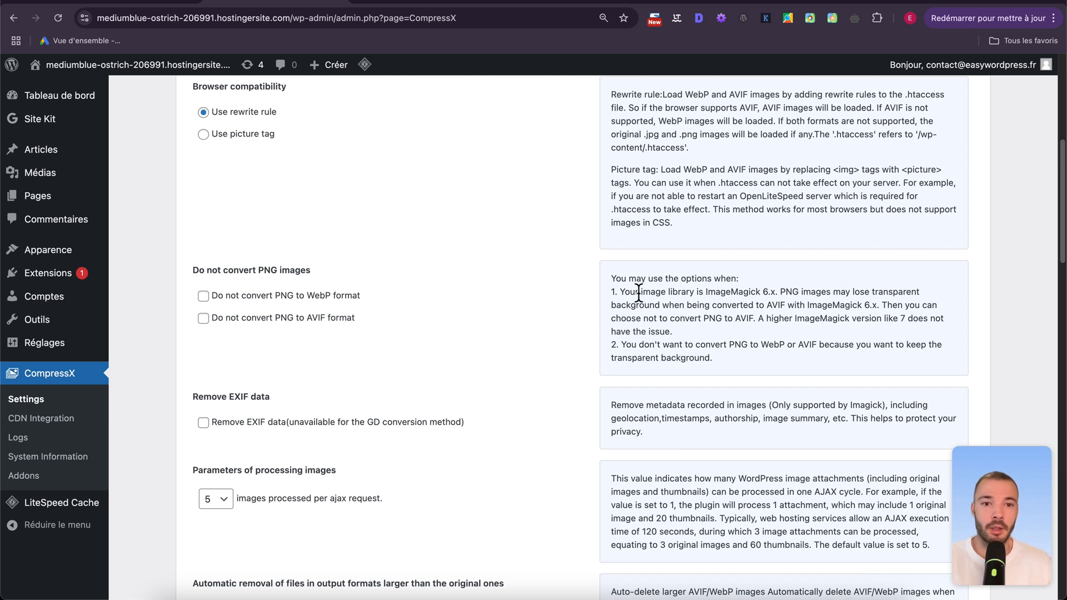
Step: Compare the ImageMagick 6.x note on PNG transparency with the Imagick version in the system information, and return to the settings
drag(711, 294, 756, 293)
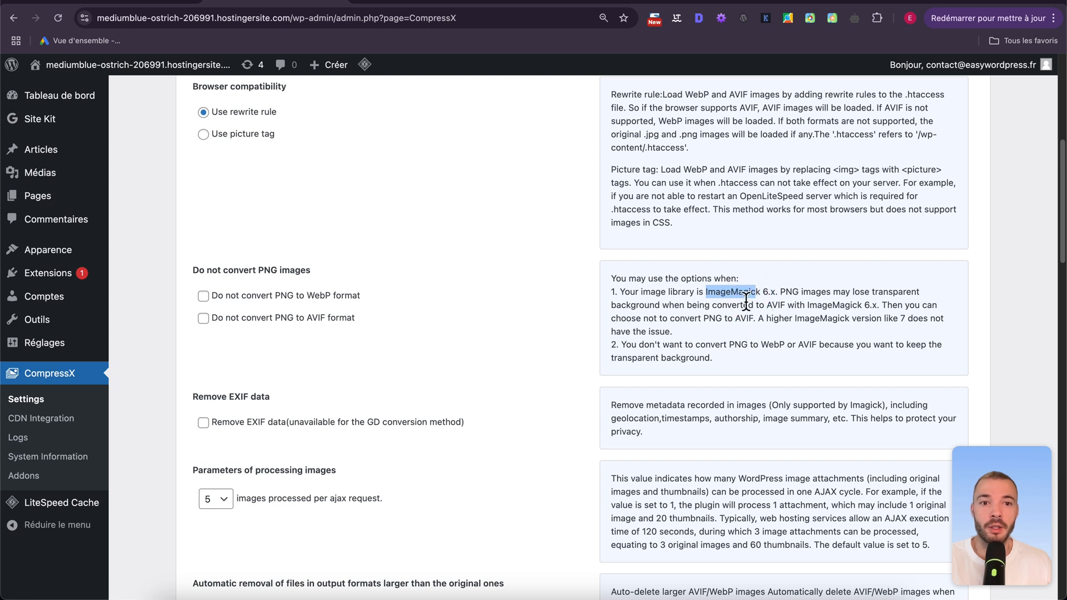
click(719, 343)
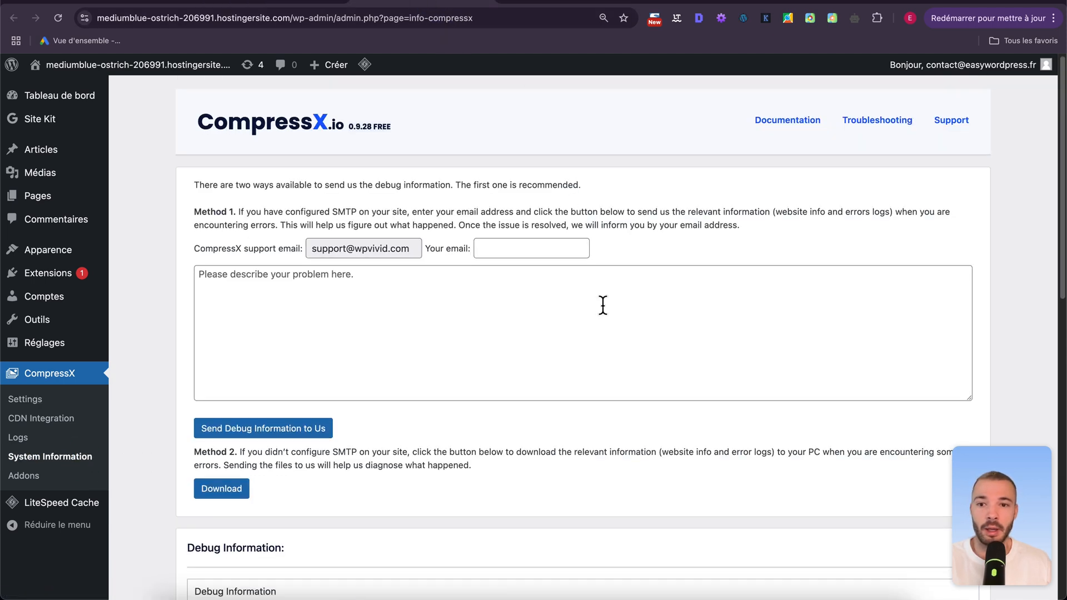
scroll(601, 304, down, 8)
scroll(601, 303, down, 3)
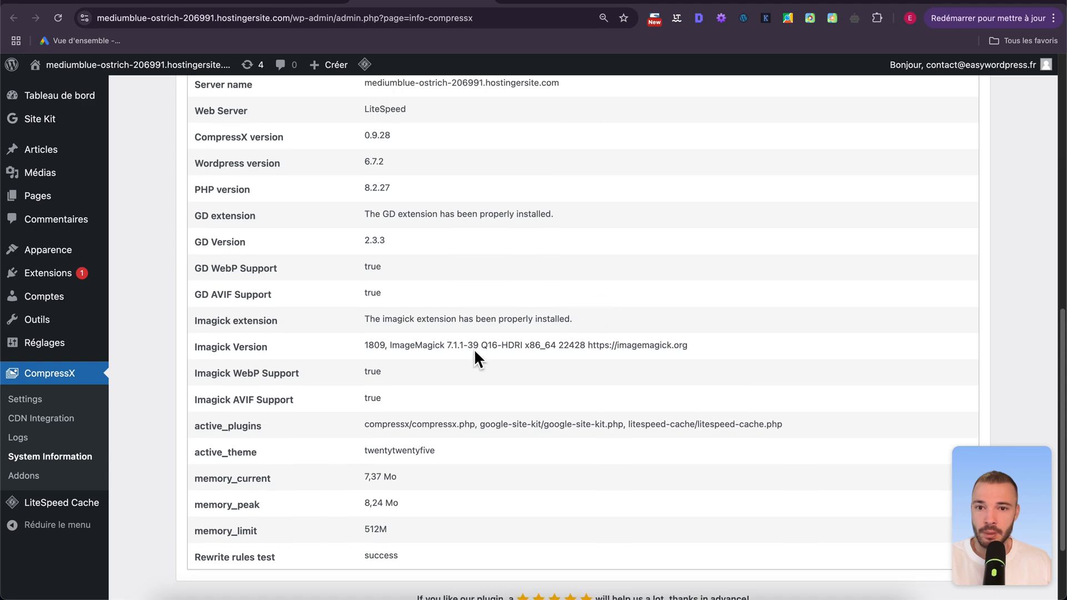
drag(391, 345, 467, 345)
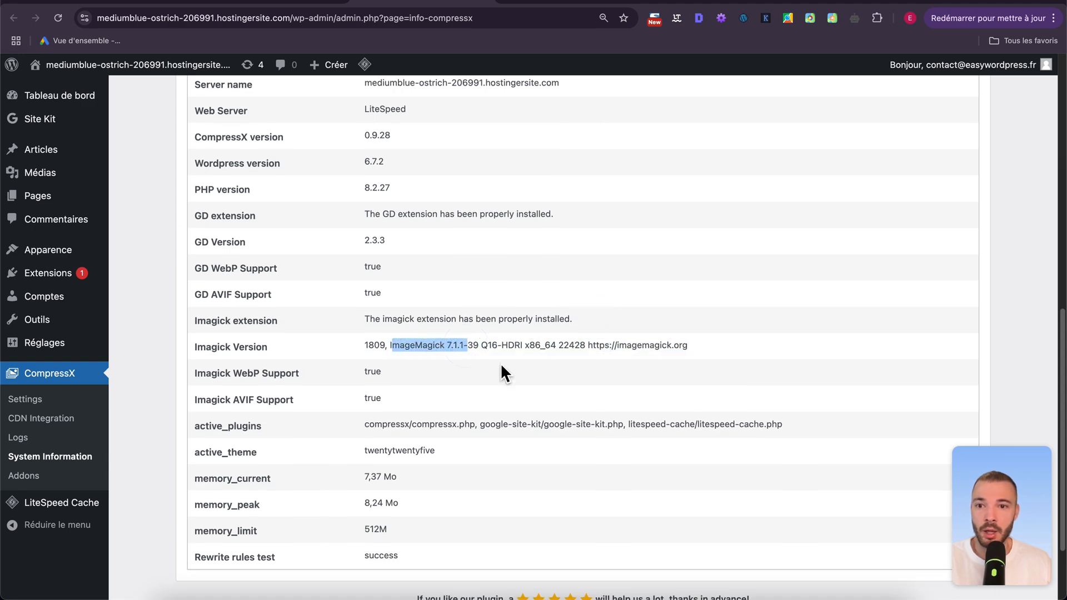
click(418, 4)
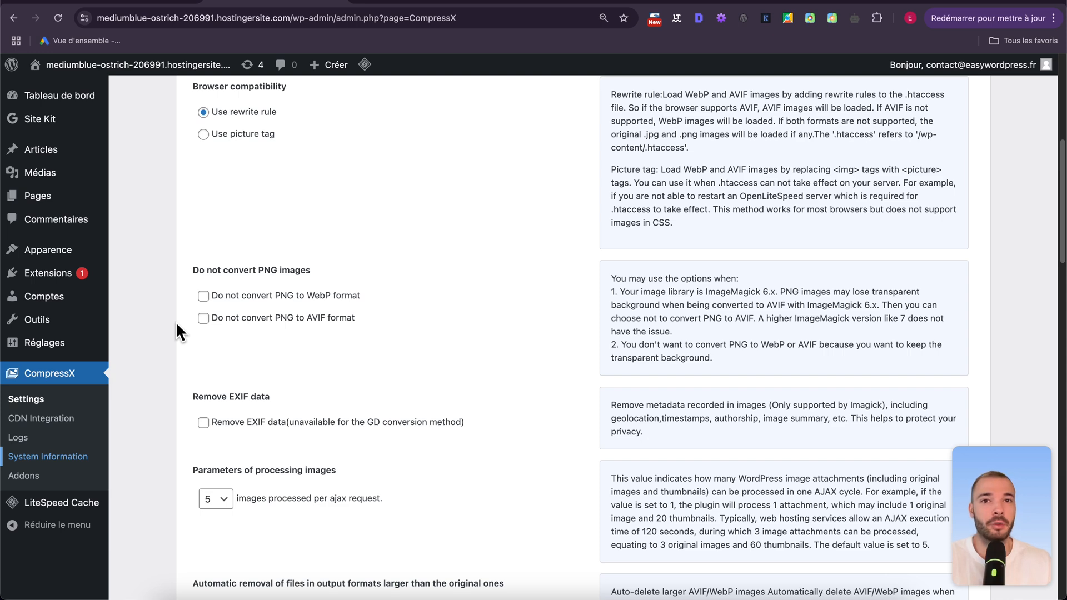
Step: Enable the removal of EXIF data from processed images
scroll(189, 367, down, 1)
click(202, 412)
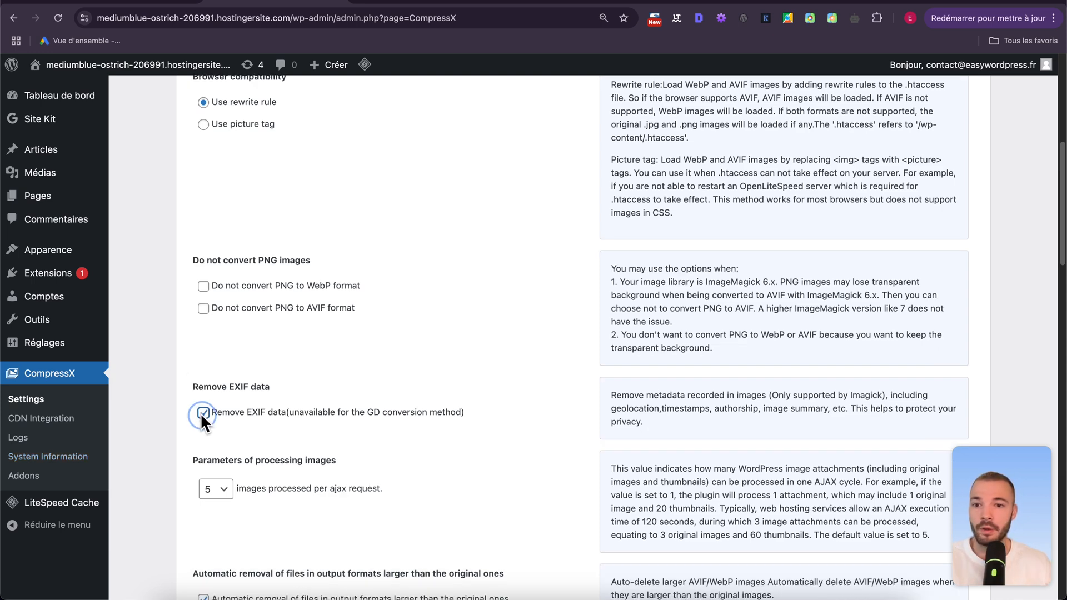
scroll(183, 408, down, 3)
click(341, 337)
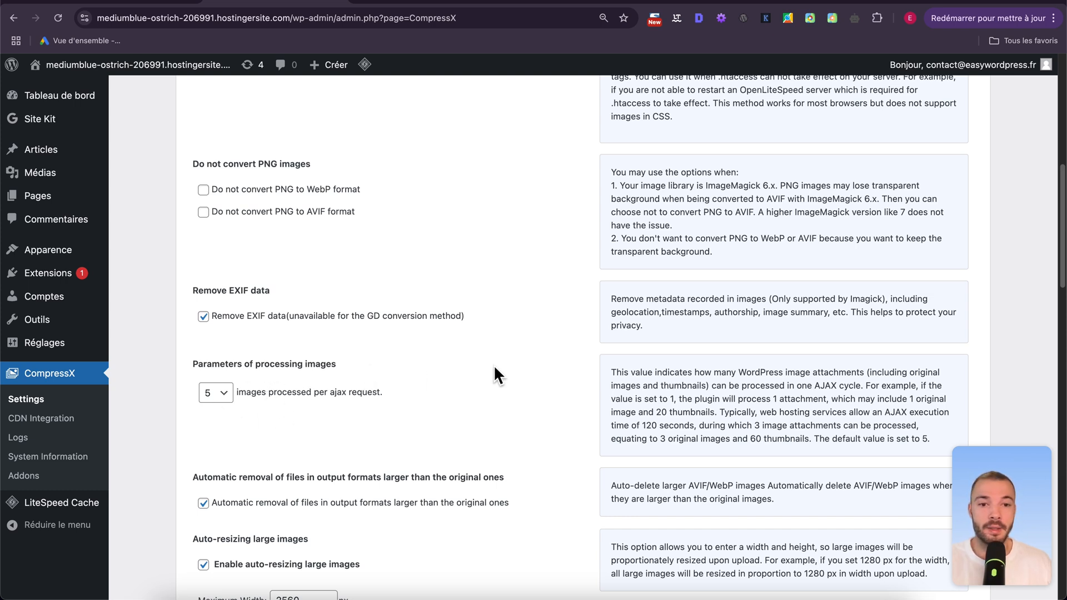
Step: Set the maximum width and height for auto-resizing large images to 1920 px each, and save the general settings
scroll(551, 358, down, 4)
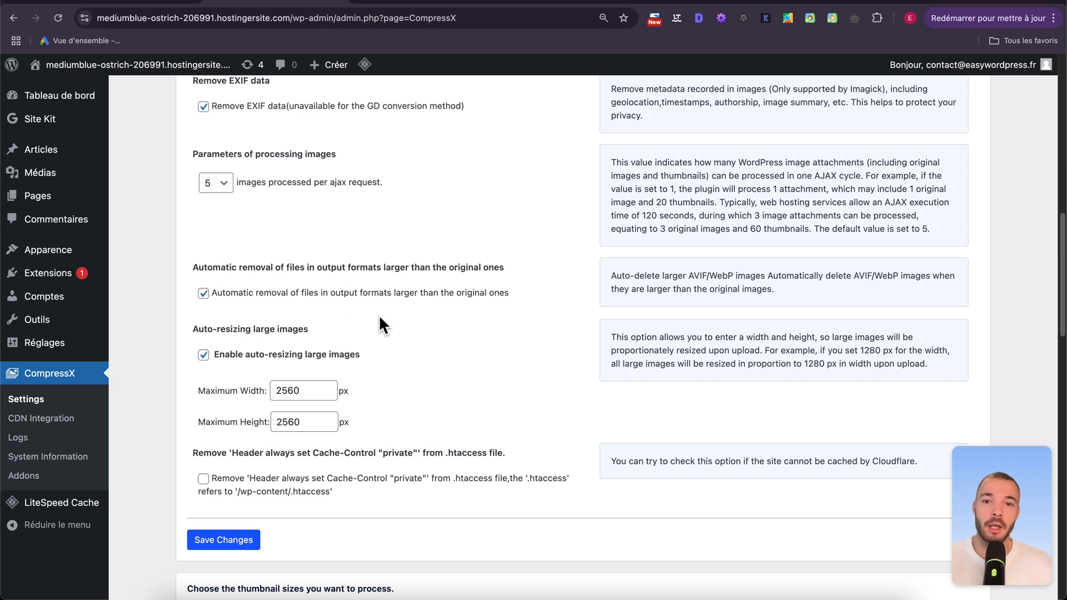
scroll(378, 314, down, 1)
click(309, 352)
drag(275, 351, 356, 350)
click(427, 347)
scroll(427, 347, down, 1)
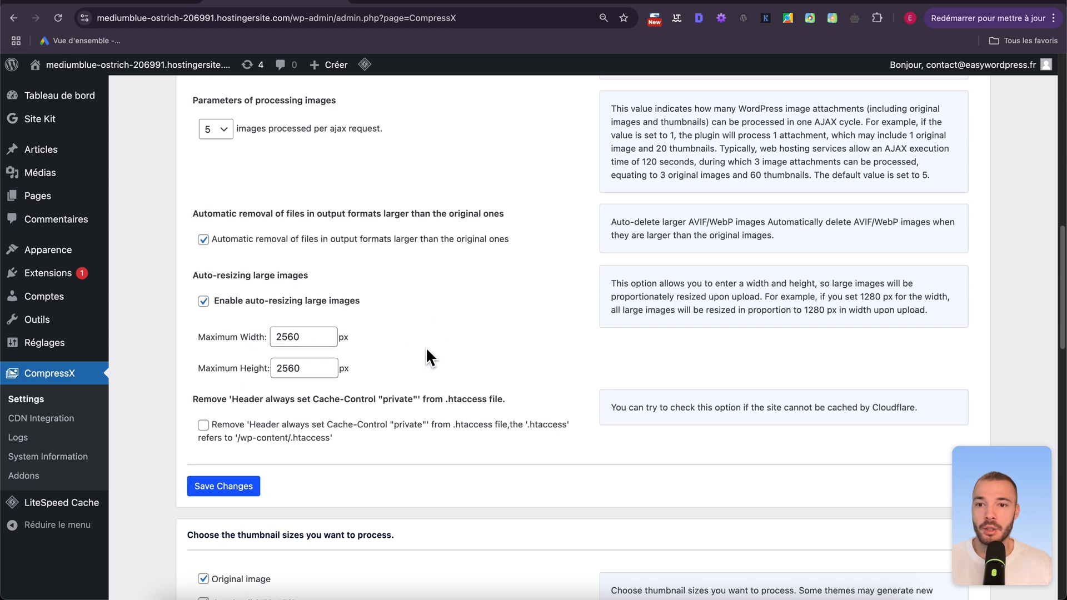
drag(317, 337, 278, 338)
click(454, 351)
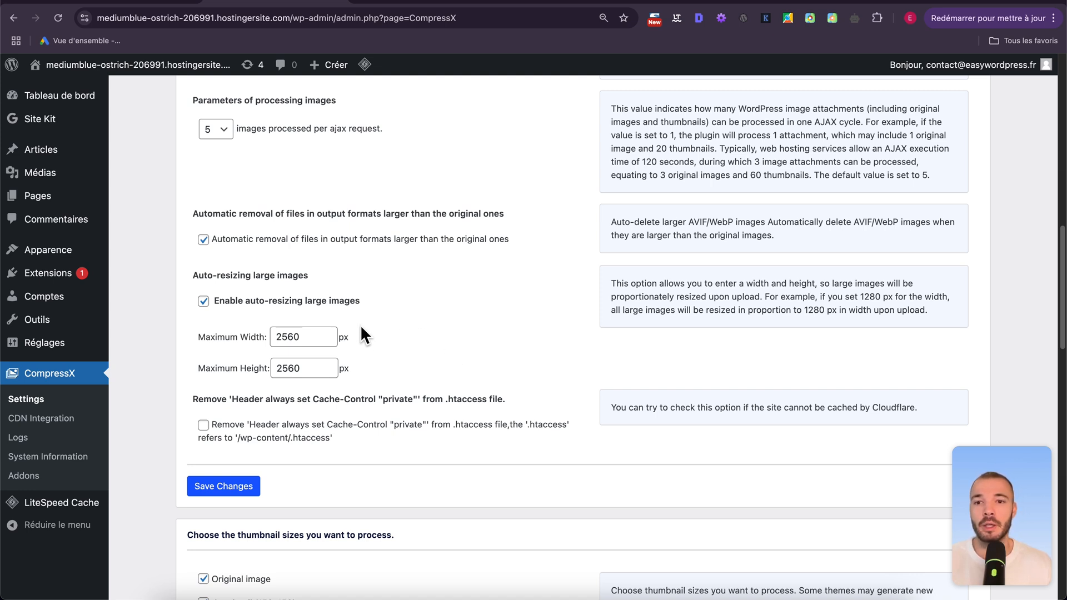
double_click(314, 336)
text(1920)
key(Tab)
text(1920)
click(436, 341)
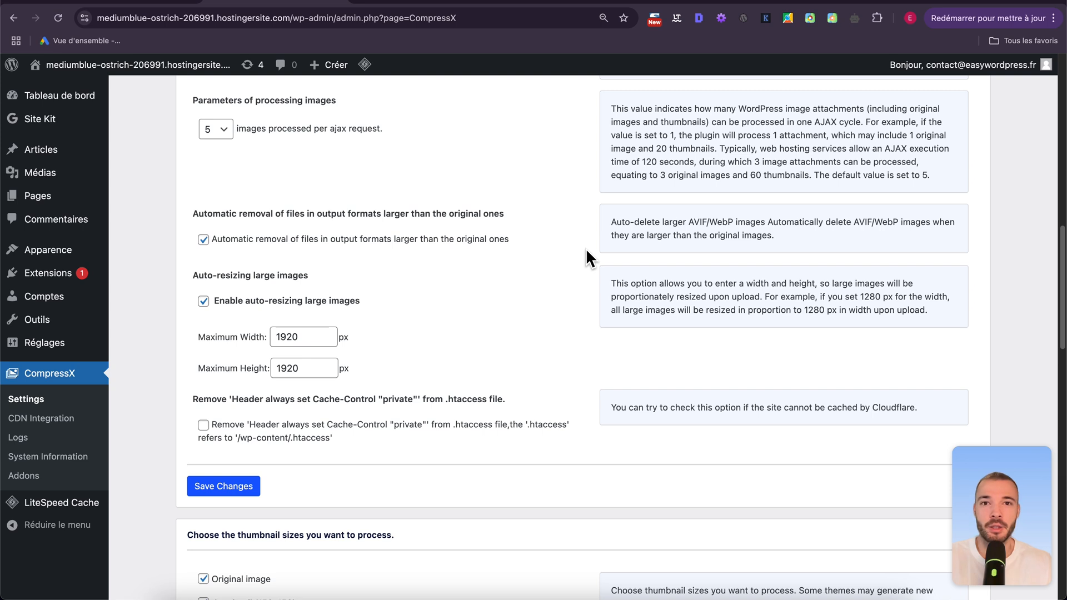
click(244, 487)
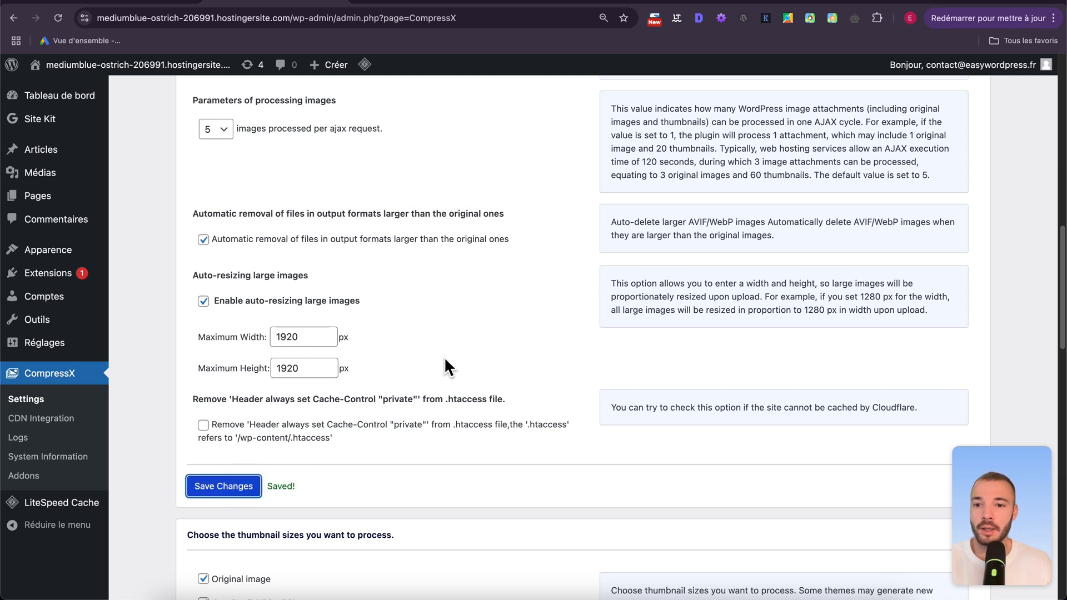
Step: Show all thumbnail sizes available for processing and re-enable the thumbnail, medium and large sizes
scroll(478, 361, down, 3)
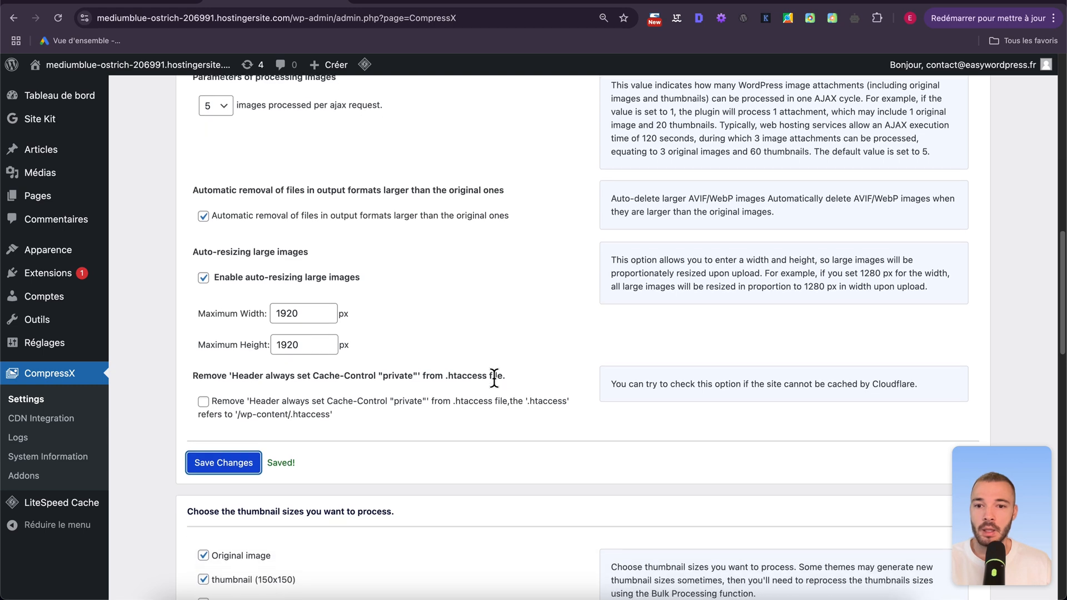
scroll(493, 375, down, 5)
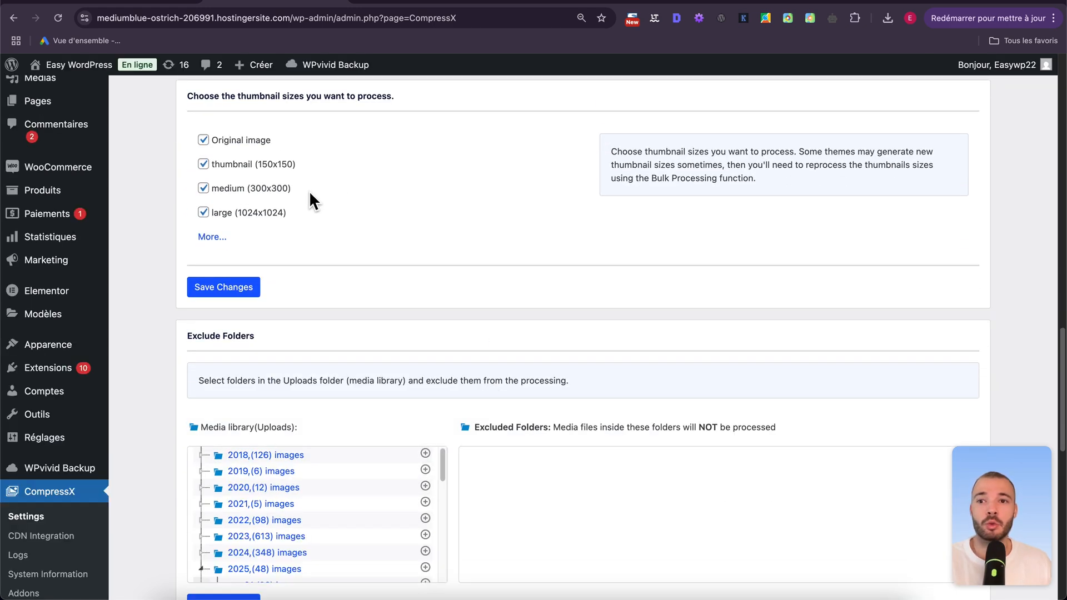
click(212, 238)
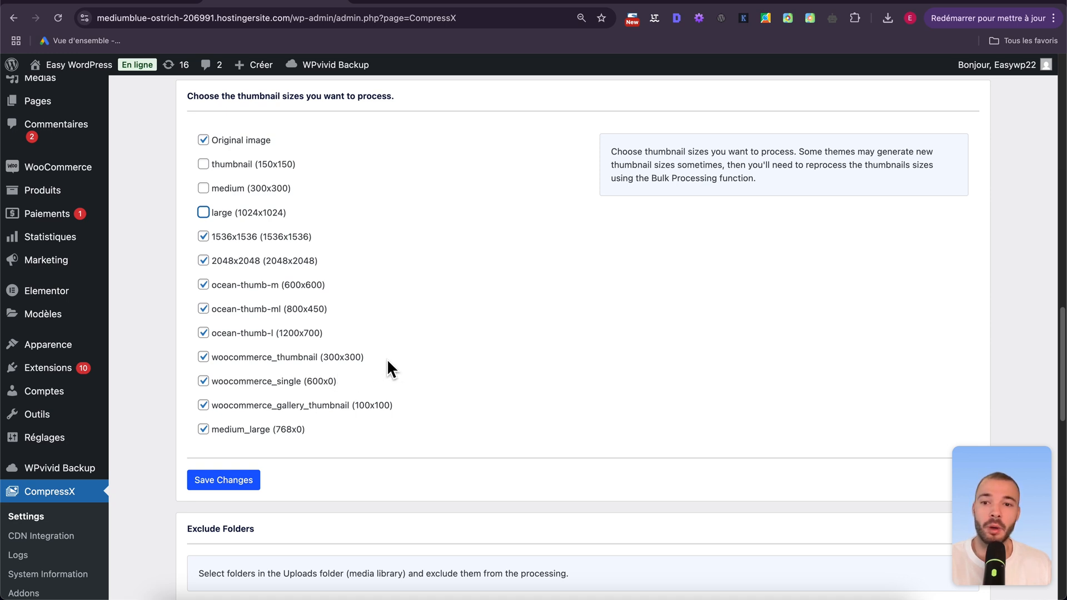
click(204, 212)
click(203, 186)
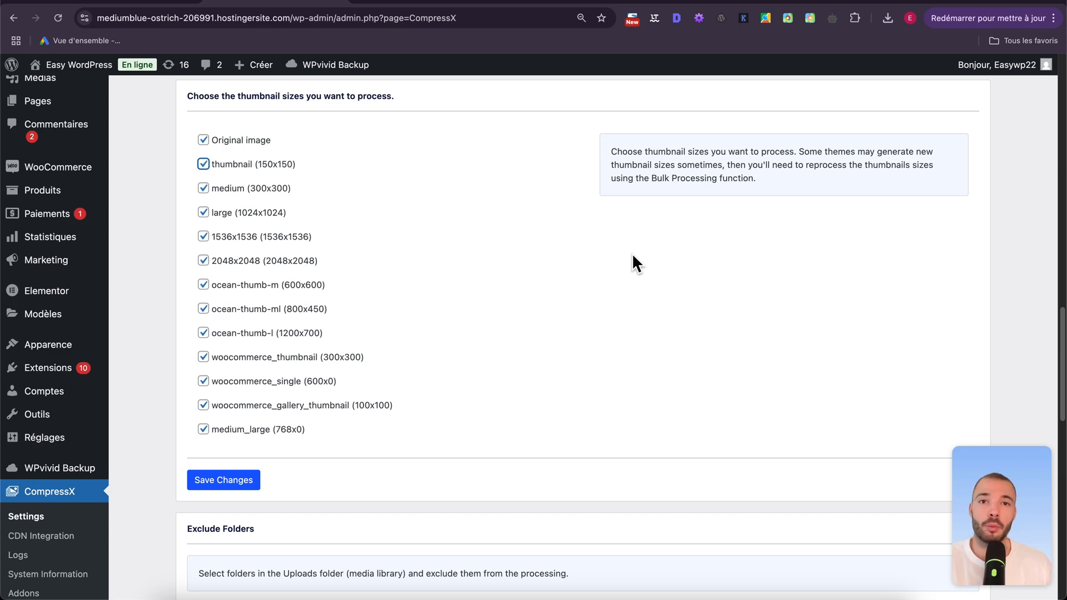
Step: Look through the media library folders that can be excluded from image processing
scroll(632, 255, down, 5)
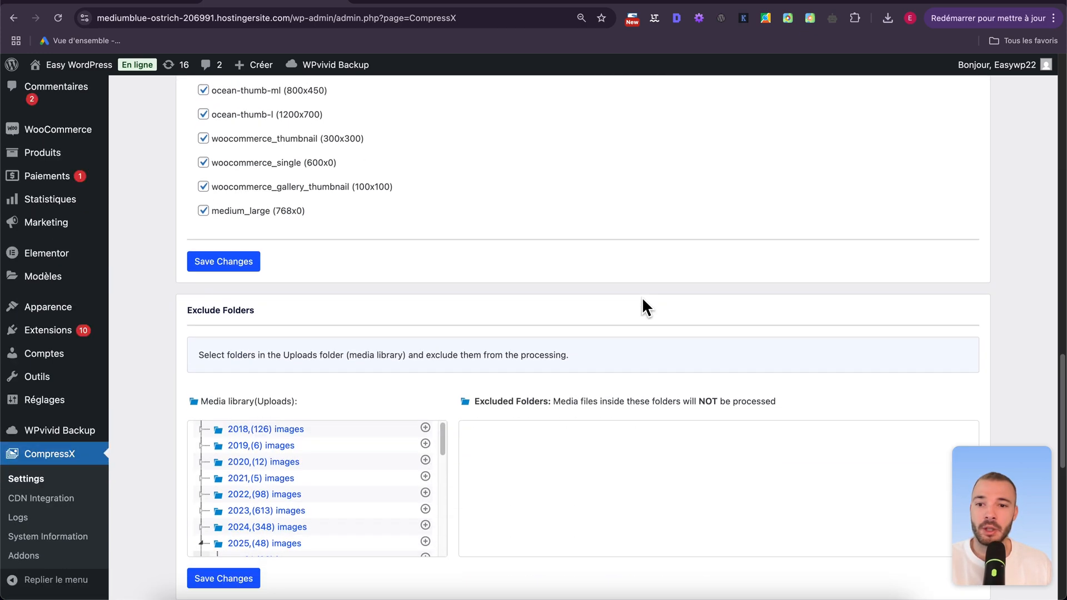
scroll(358, 412, up, 1)
scroll(359, 412, down, 6)
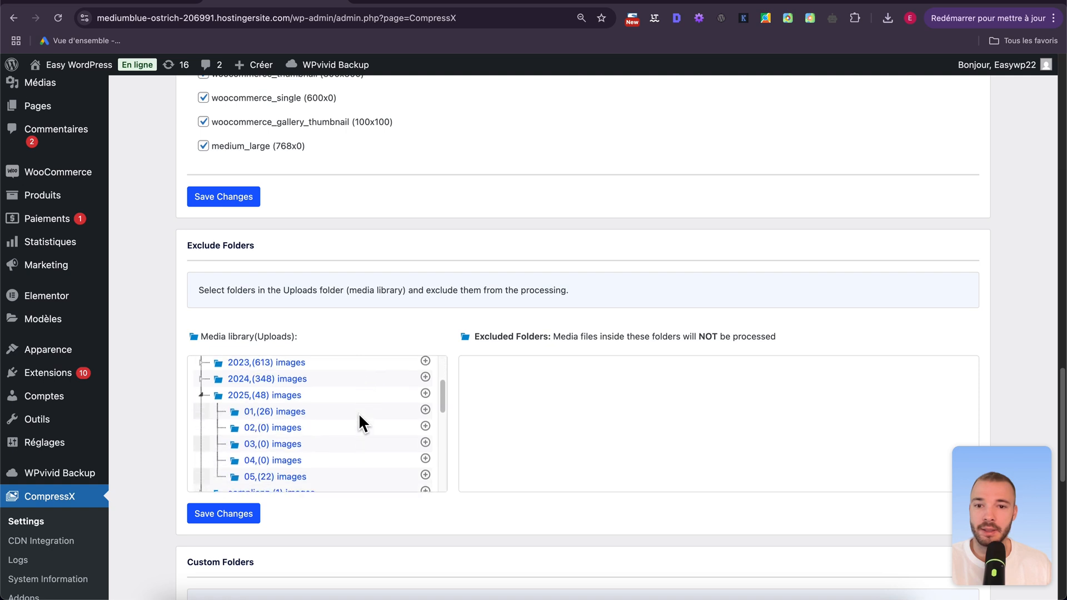
scroll(367, 414, down, 3)
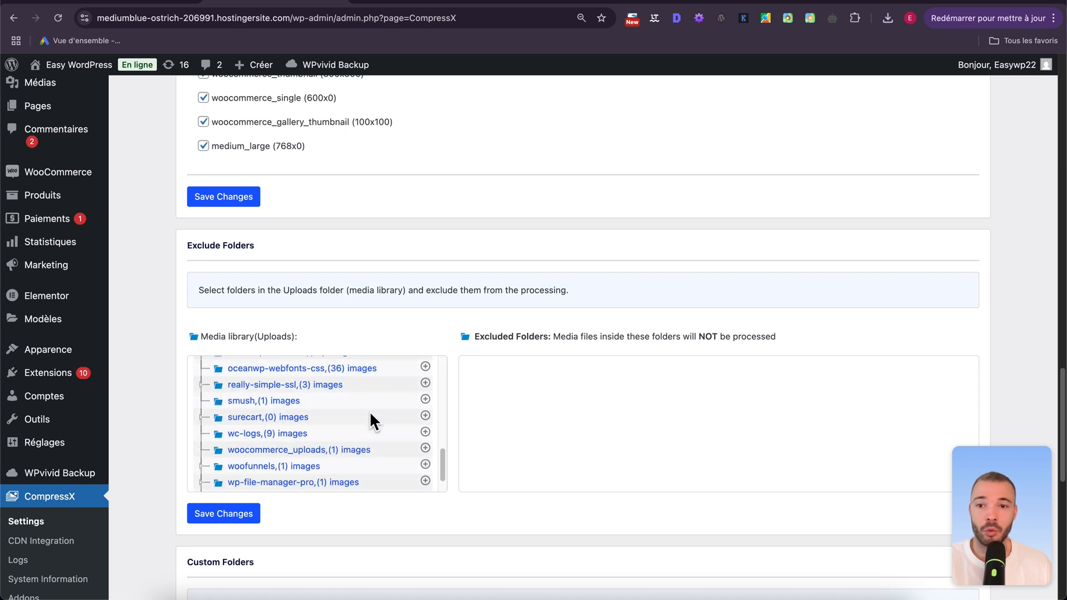
scroll(368, 412, up, 3)
scroll(369, 412, up, 5)
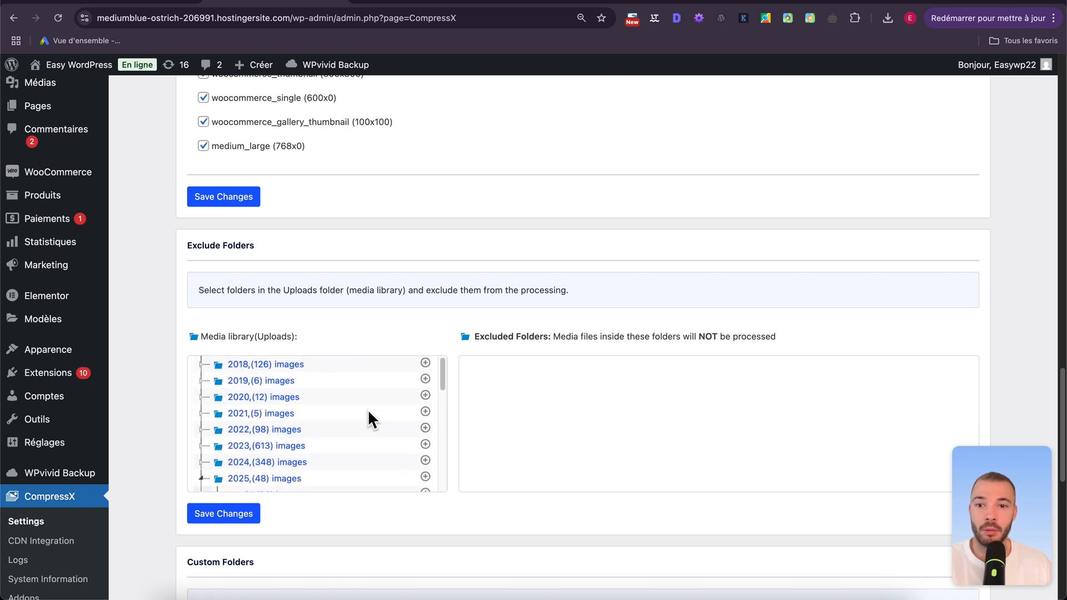
Step: Examine the custom folder options for wp-content and the section for deleting images generated by CompressX
scroll(446, 293, down, 5)
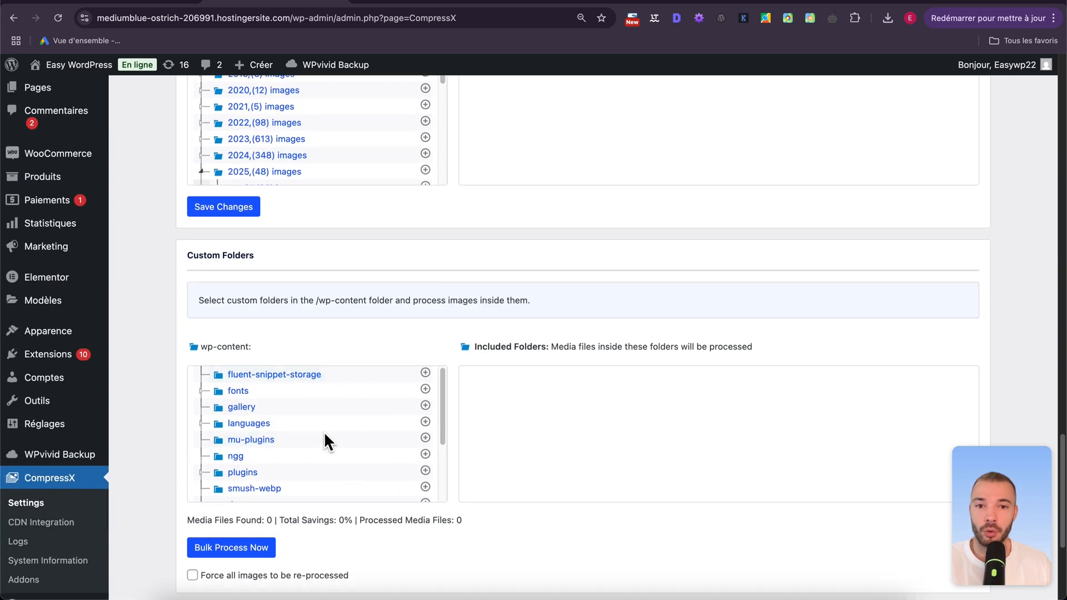
scroll(429, 315, down, 1)
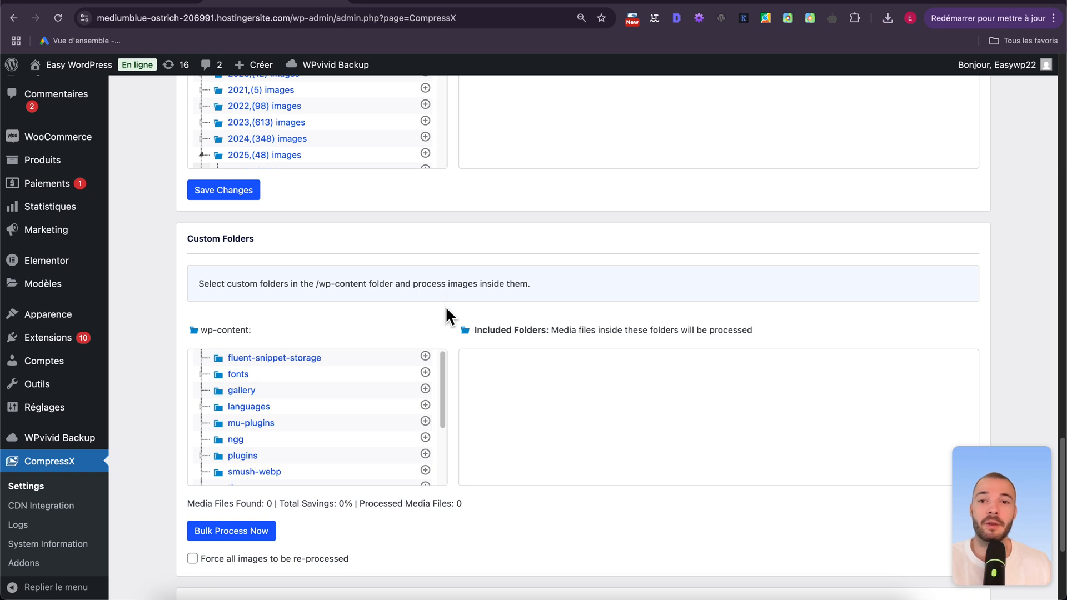
scroll(445, 308, down, 3)
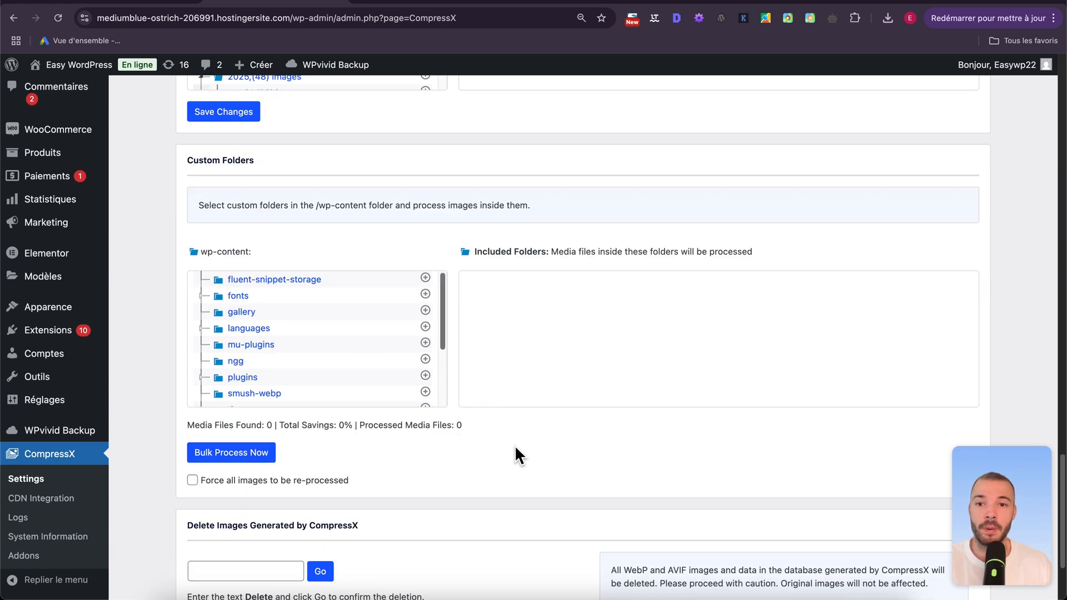
scroll(512, 432, down, 4)
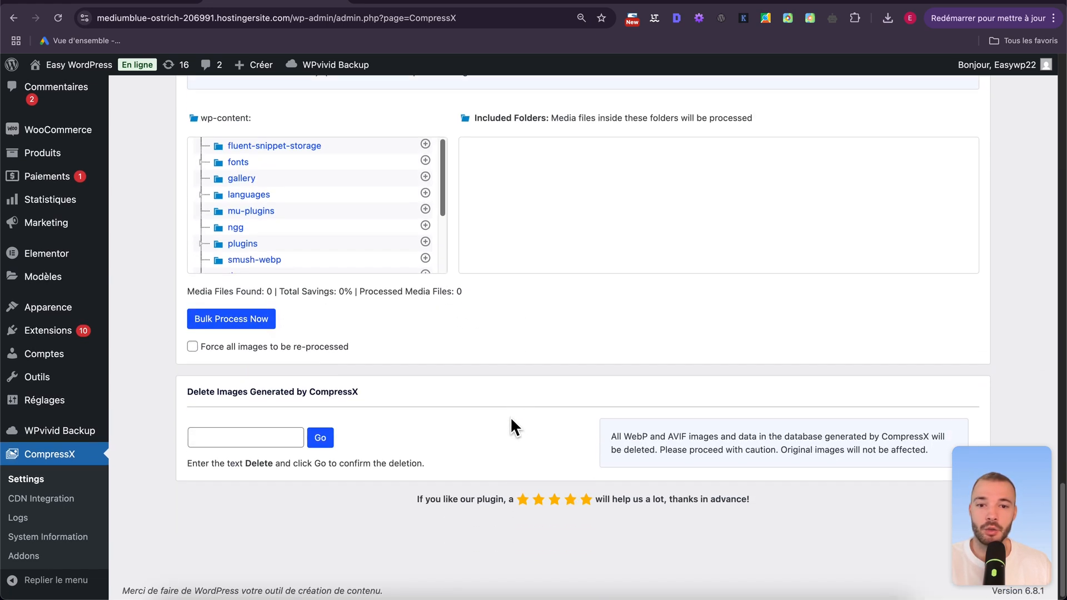
click(234, 457)
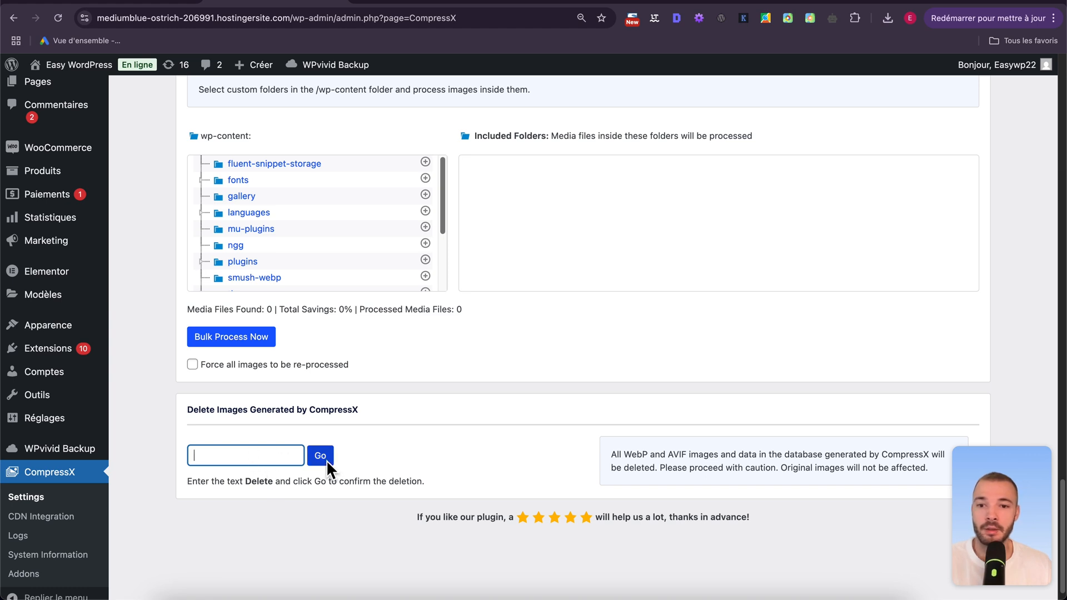
click(500, 432)
Step: Run bulk processing on the existing images, check the optimization summary, and close it once finished
scroll(500, 433, up, 15)
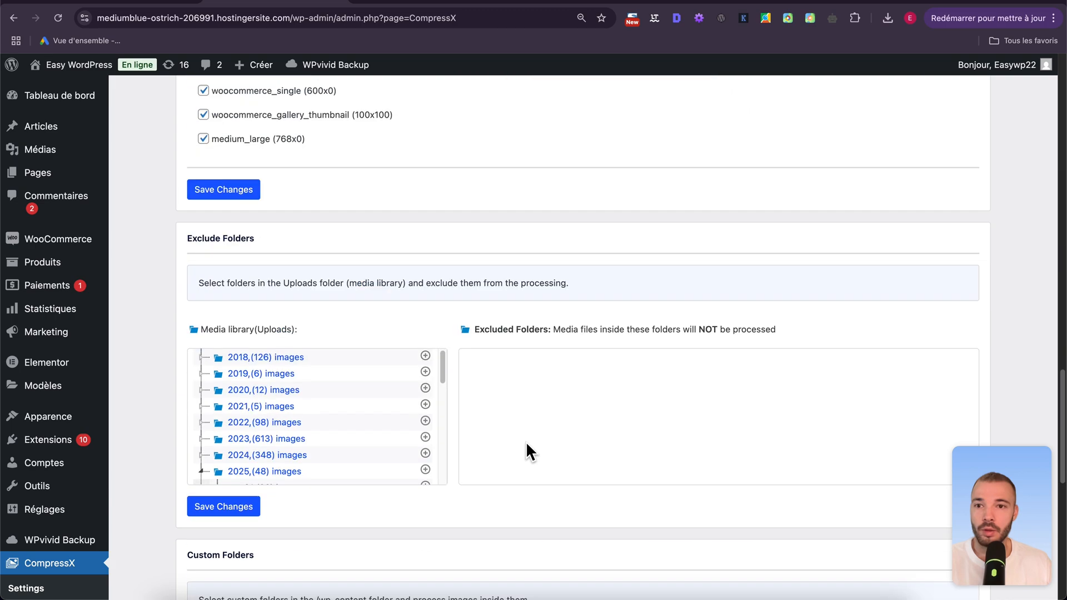
scroll(526, 443, up, 15)
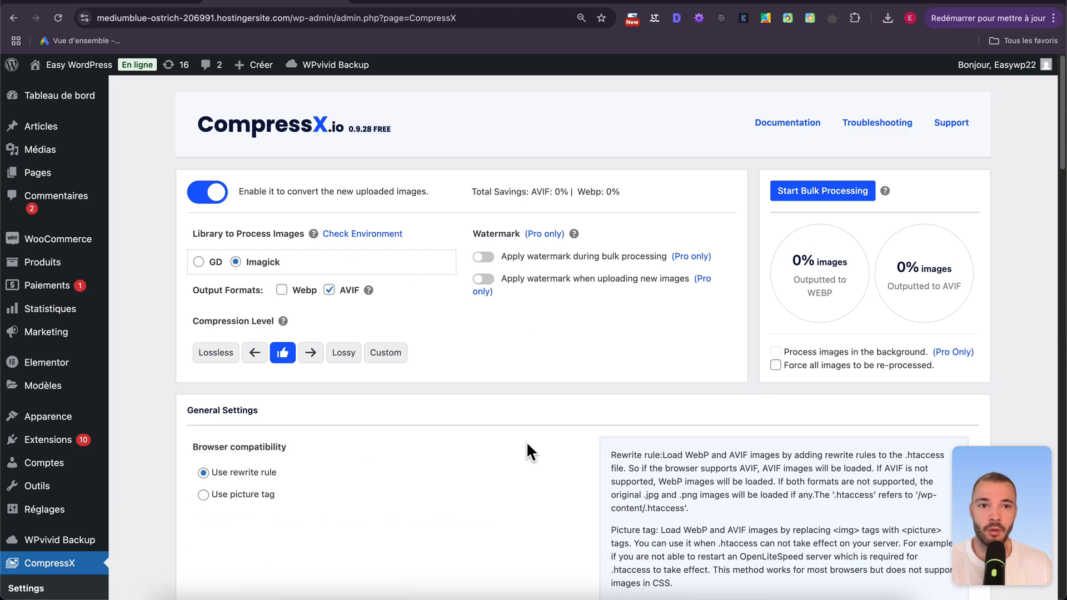
click(810, 193)
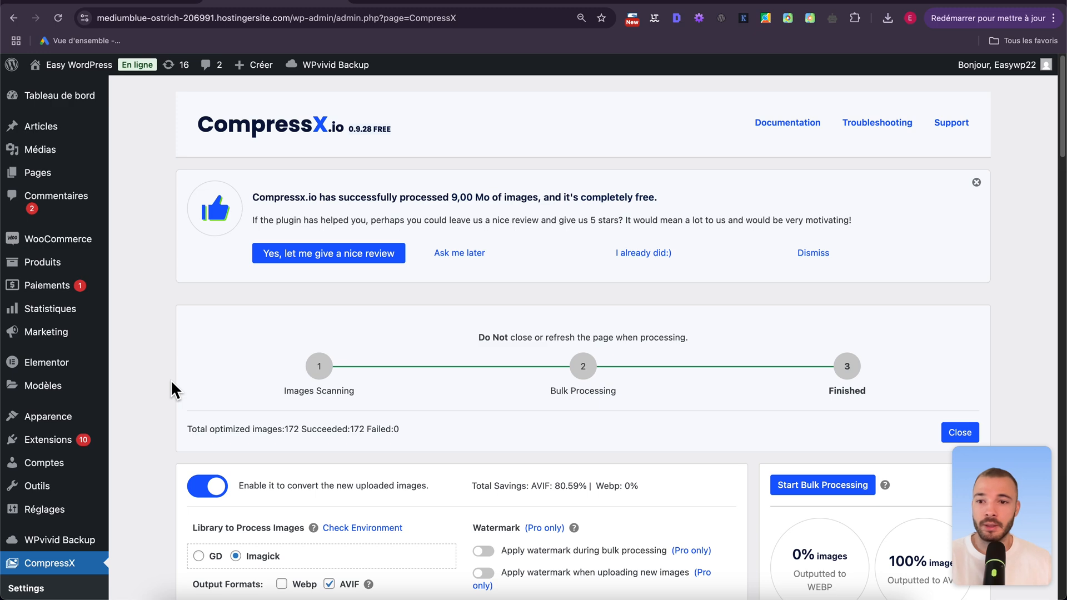
drag(285, 429, 422, 430)
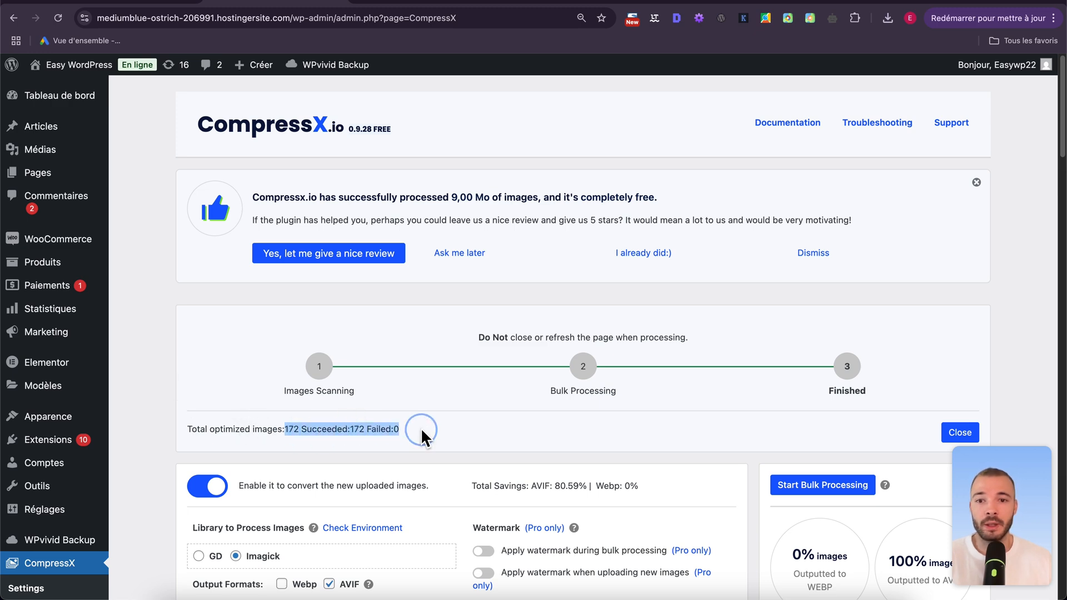
click(951, 427)
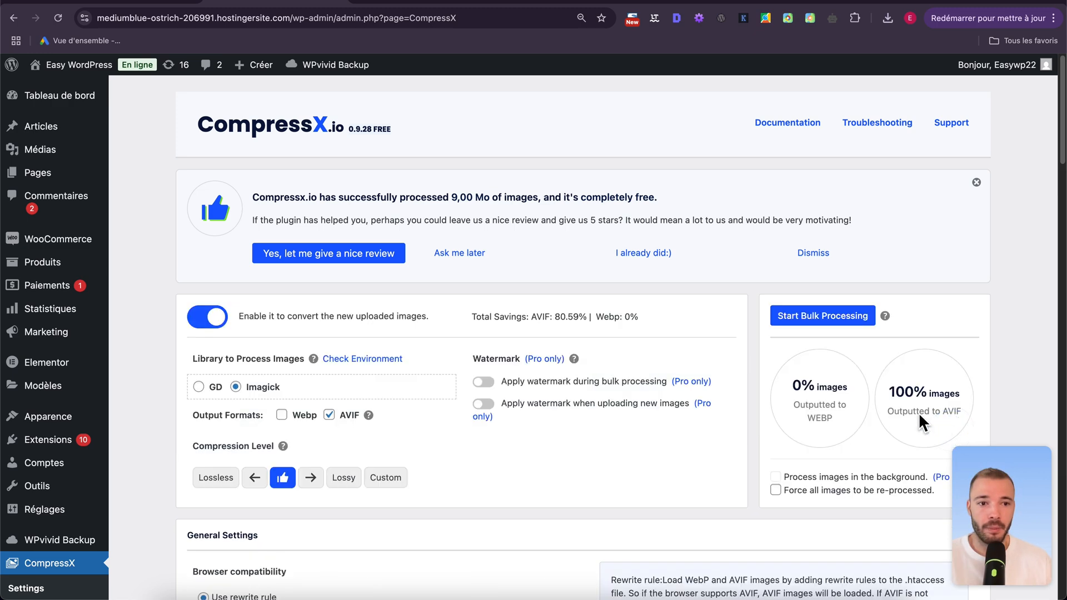
Step: Check the share of images output to AVIF and the total AVIF savings
scroll(889, 389, down, 2)
drag(887, 301, 964, 311)
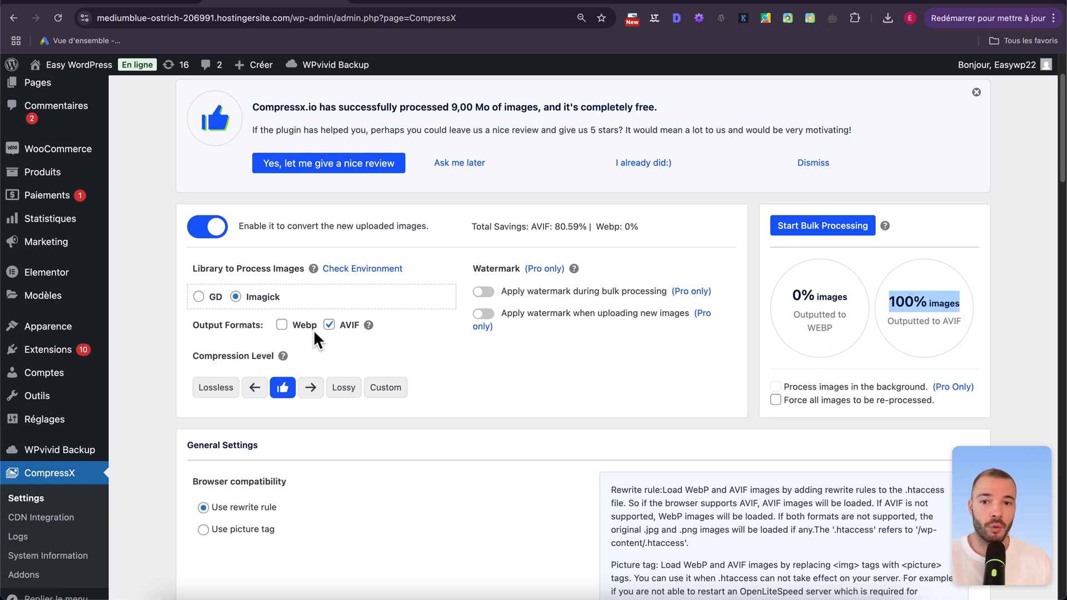
scroll(660, 391, up, 1)
drag(587, 230, 530, 231)
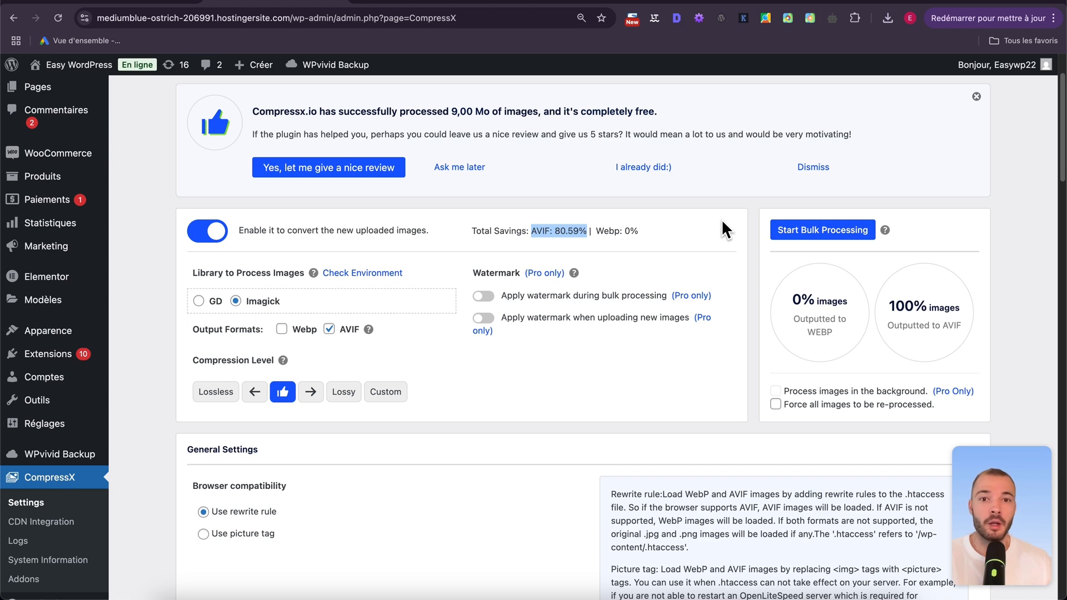
scroll(767, 278, up, 2)
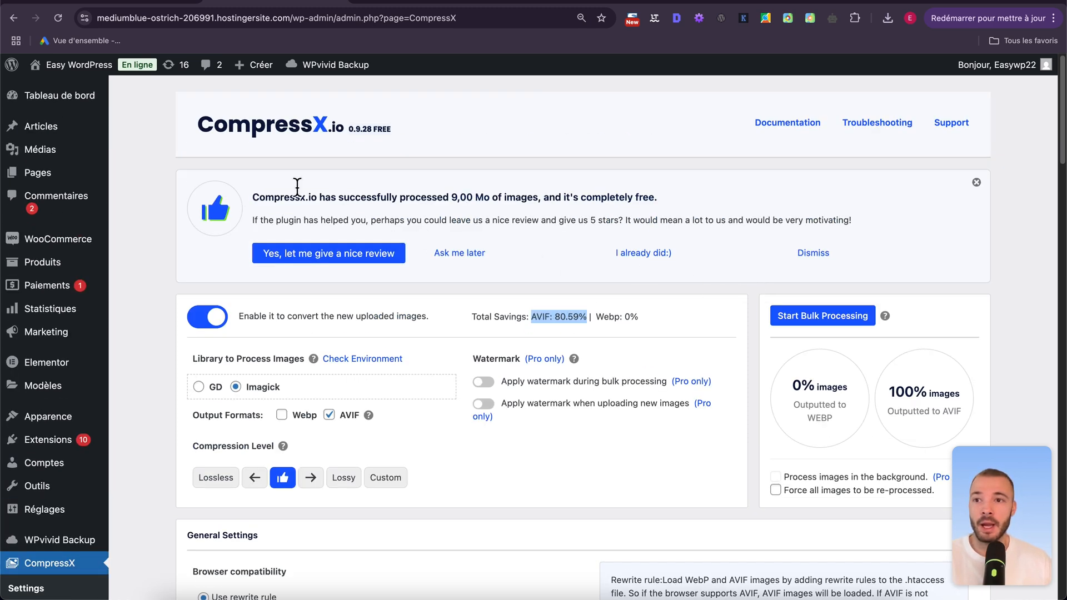
Step: Open the first image's details in the media library and compare its original and AVIF file sizes
mouse_move(40, 149)
click(164, 152)
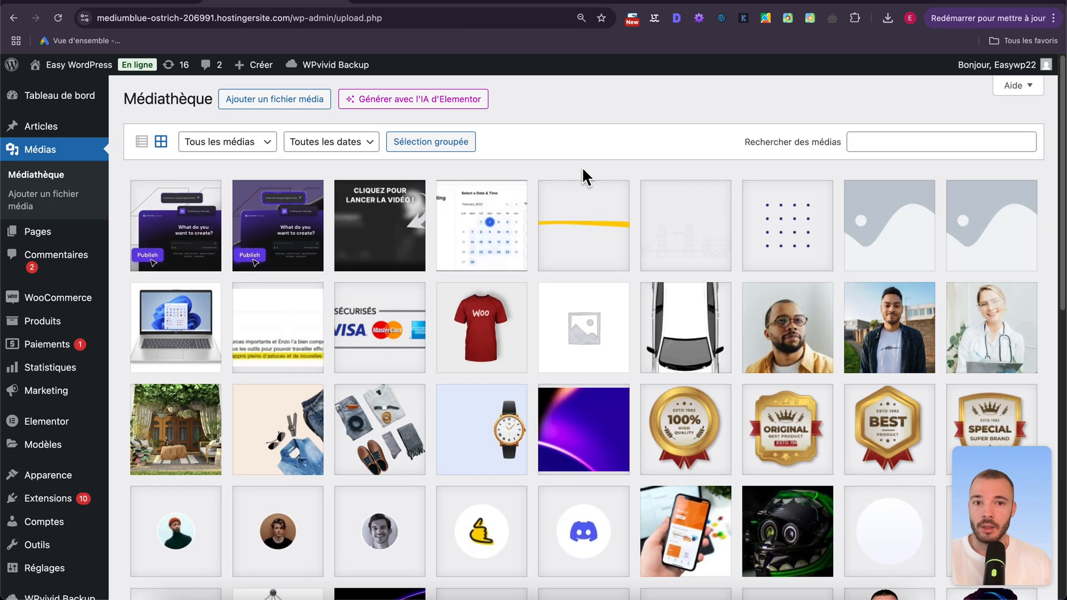
click(183, 230)
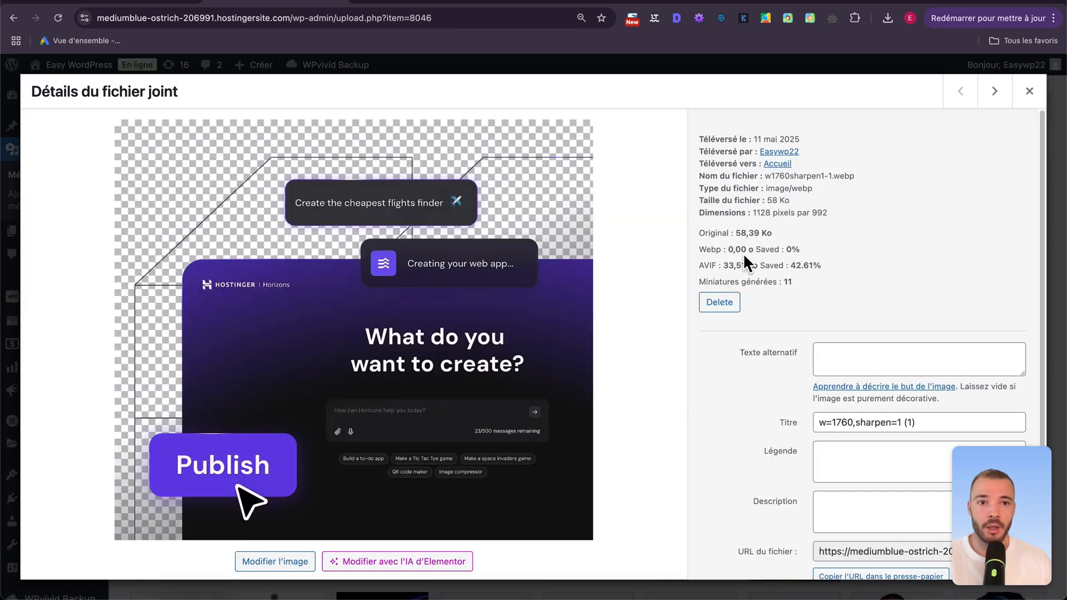
drag(734, 233, 774, 234)
drag(723, 265, 747, 265)
Step: Compare original and AVIF sizes for superposition-video.jpg, browse the following images' details, and close the attachment details
click(986, 102)
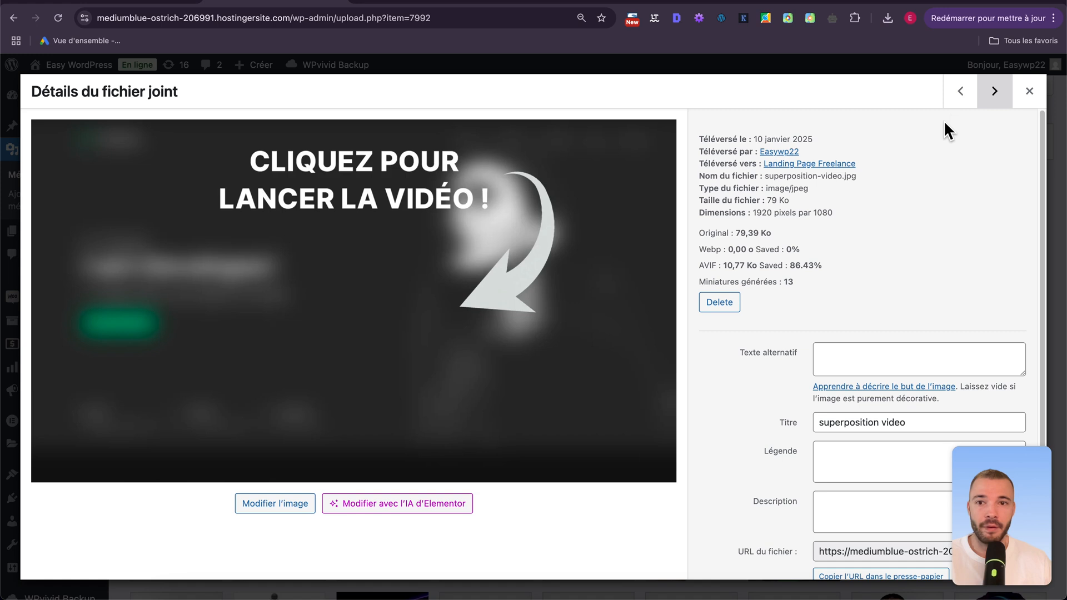
drag(773, 233, 723, 265)
click(959, 232)
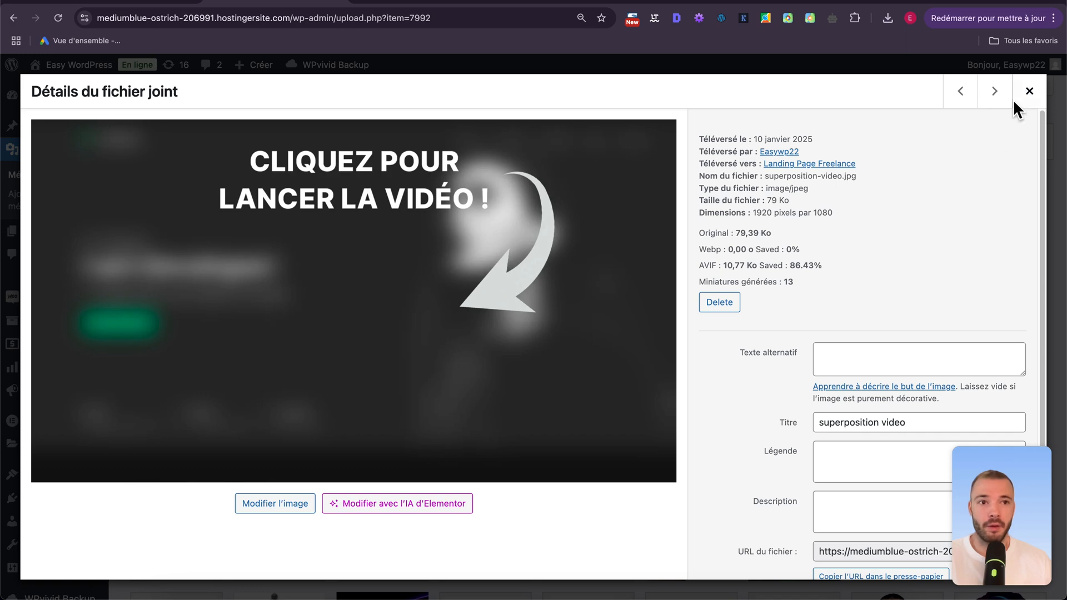
click(990, 96)
click(988, 96)
click(988, 95)
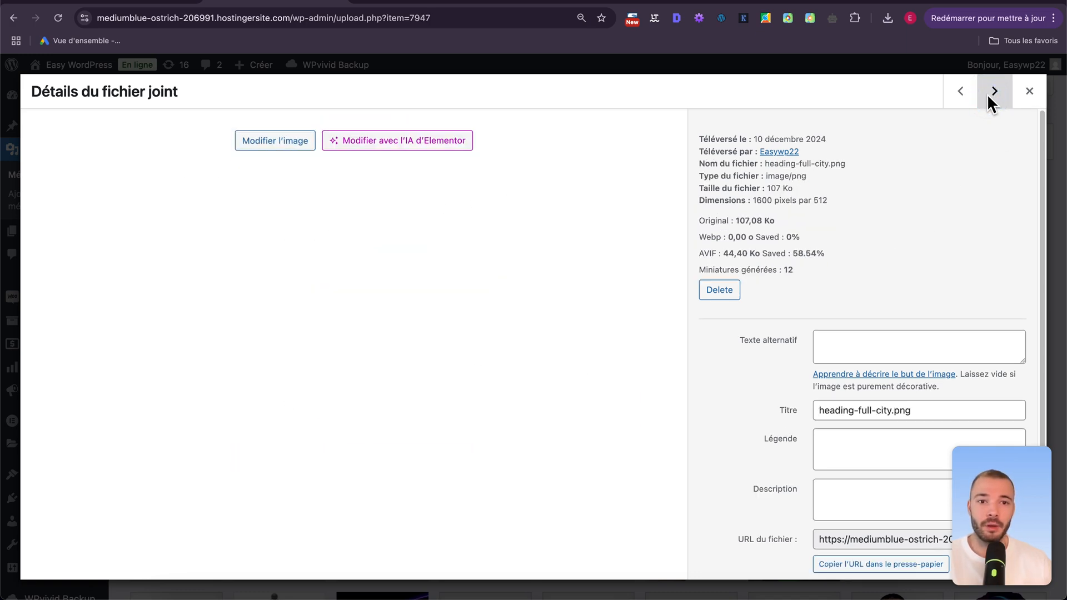
click(951, 97)
key(Escape)
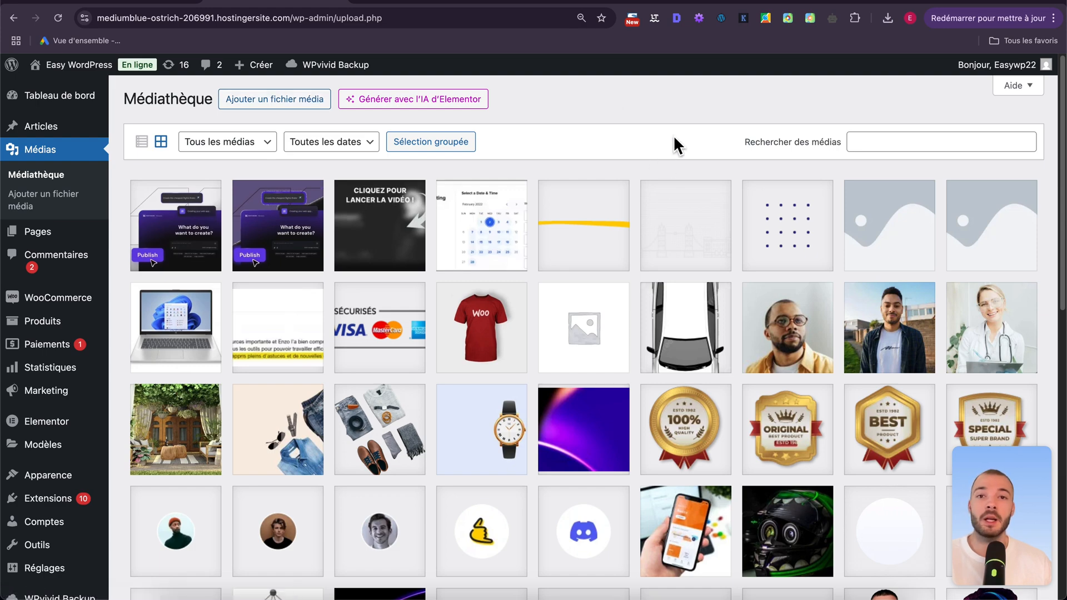
Step: Return to the CompressX settings page from the media library
scroll(672, 135, down, 3)
mouse_move(95, 442)
click(150, 444)
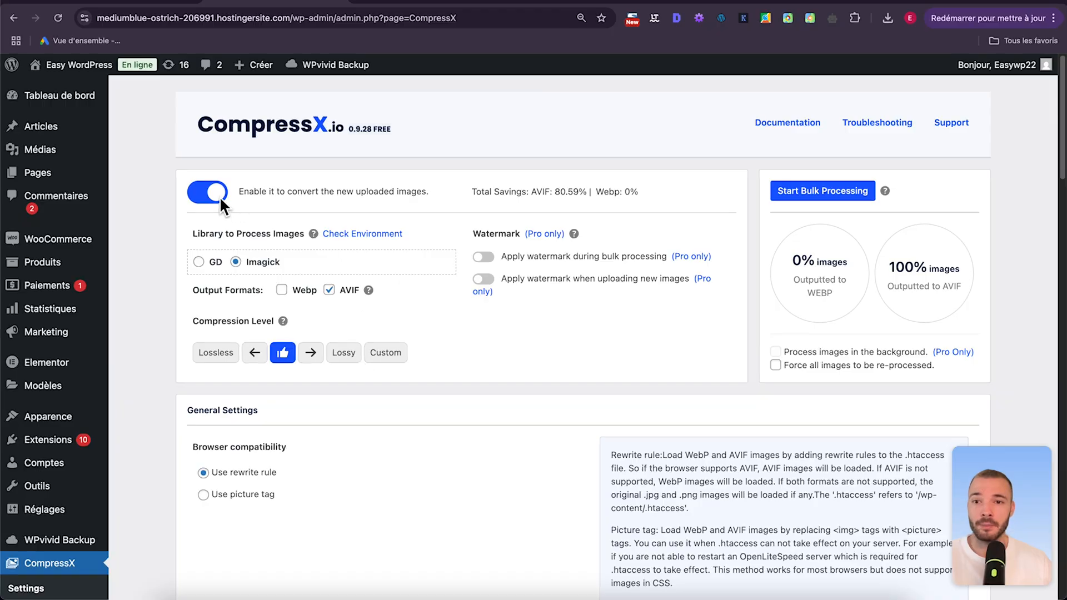